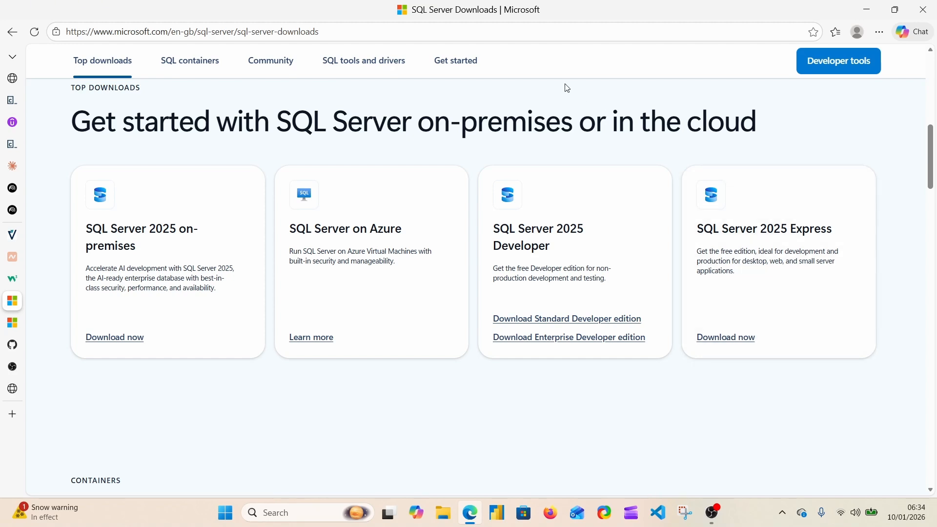
Download the SQL Server 2025 Express installer from the SQL Server downloads page and run SQL2025-SSEI-Expr.exe
{"action": "left_click", "coordinate": [419, 30]}
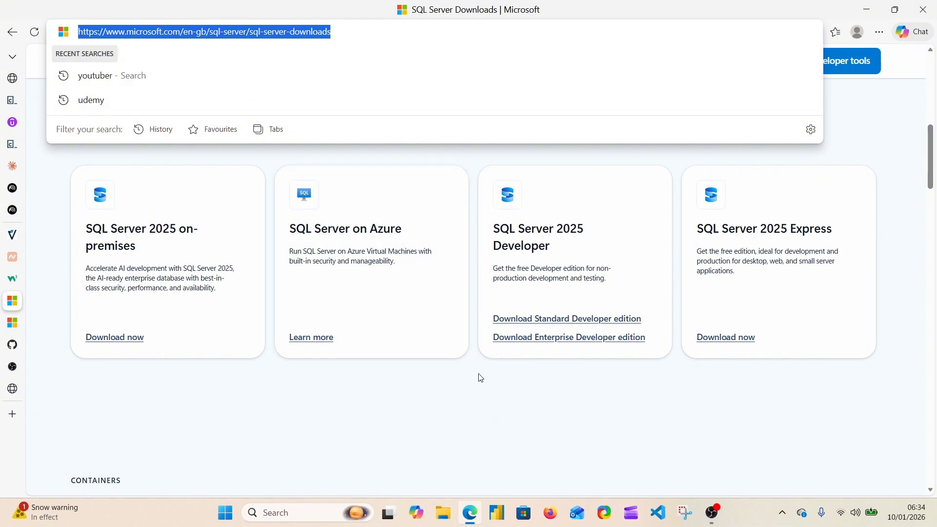
{"action": "left_click", "coordinate": [471, 414]}
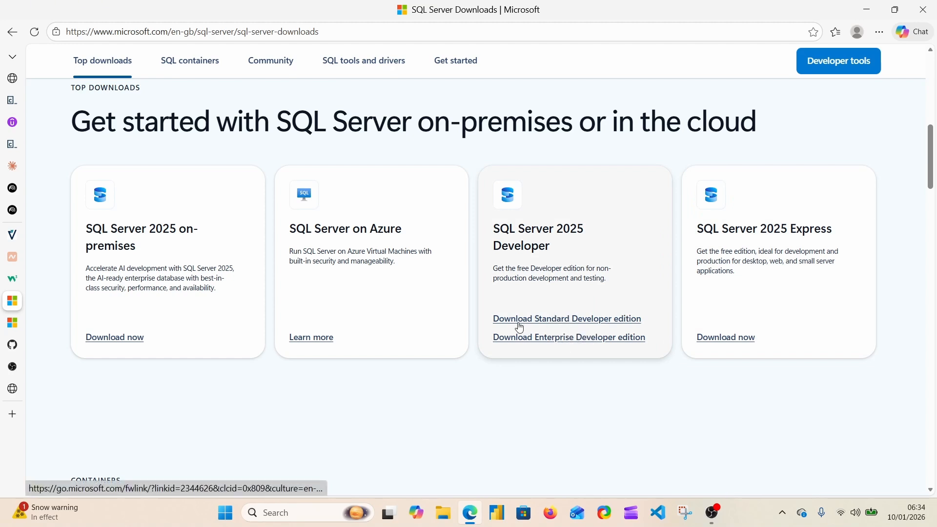
{"action": "left_click", "coordinate": [732, 338]}
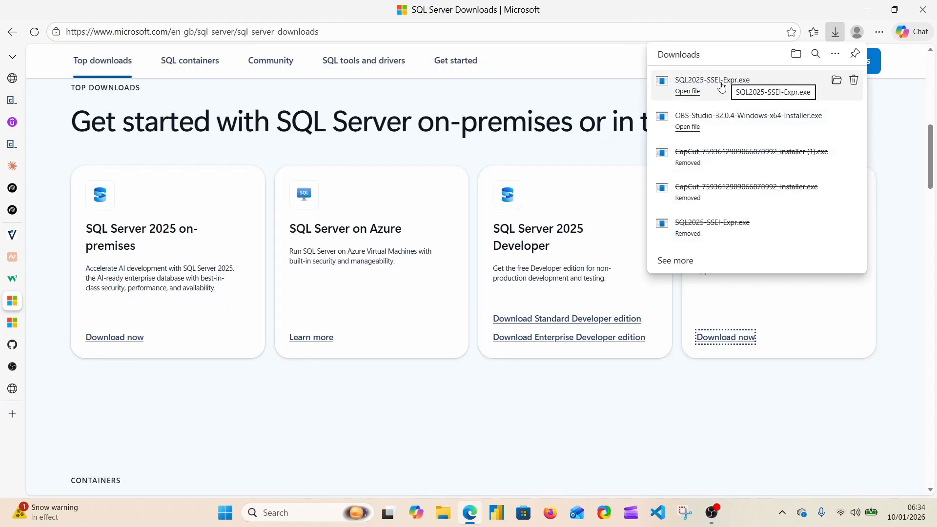
{"action": "left_click", "coordinate": [689, 92]}
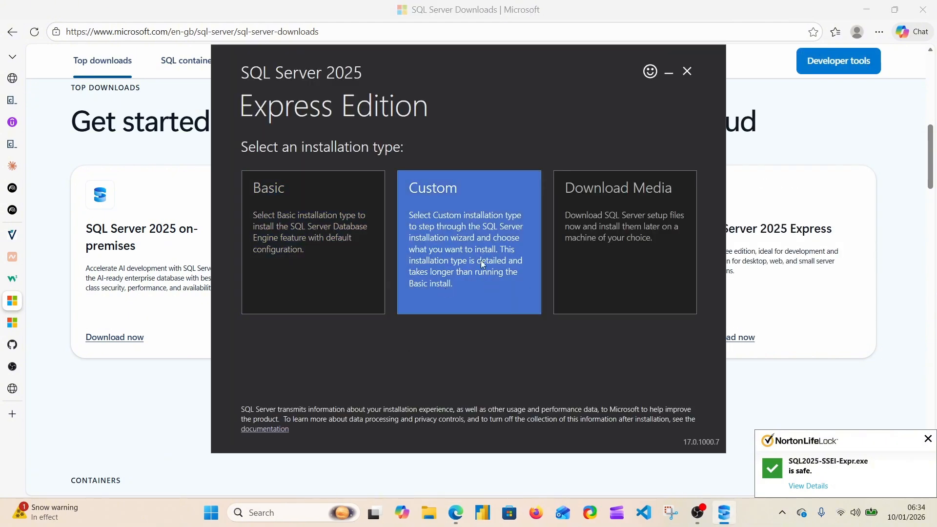
Run the Basic installation of SQL Server 2025 Express, accepting the license terms and keeping the default install location
{"action": "left_click", "coordinate": [303, 249]}
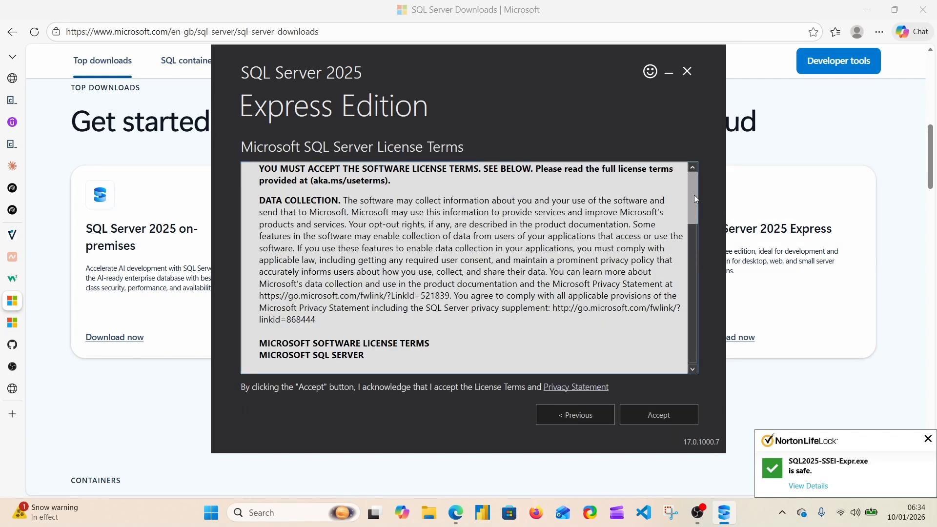
{"action": "left_click_drag", "start_coordinate": [695, 195], "coordinate": [695, 342]}
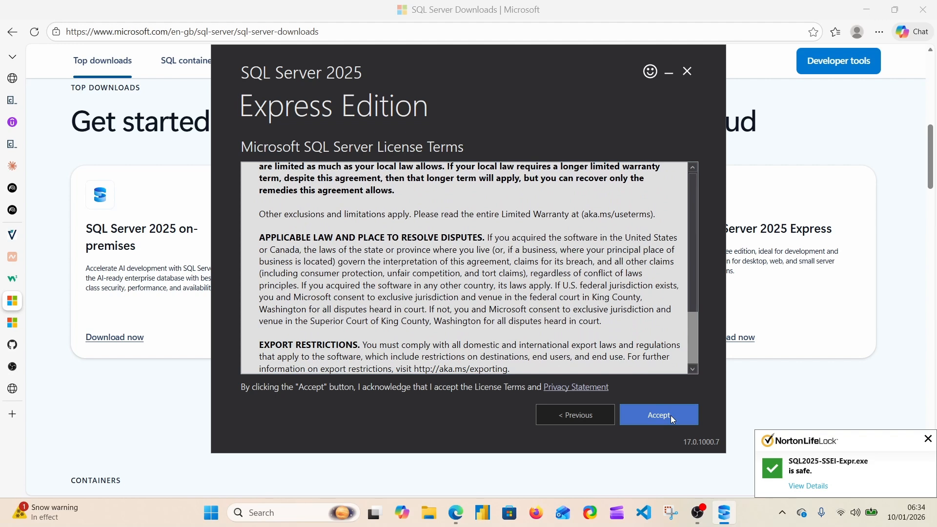
{"action": "left_click", "coordinate": [671, 415]}
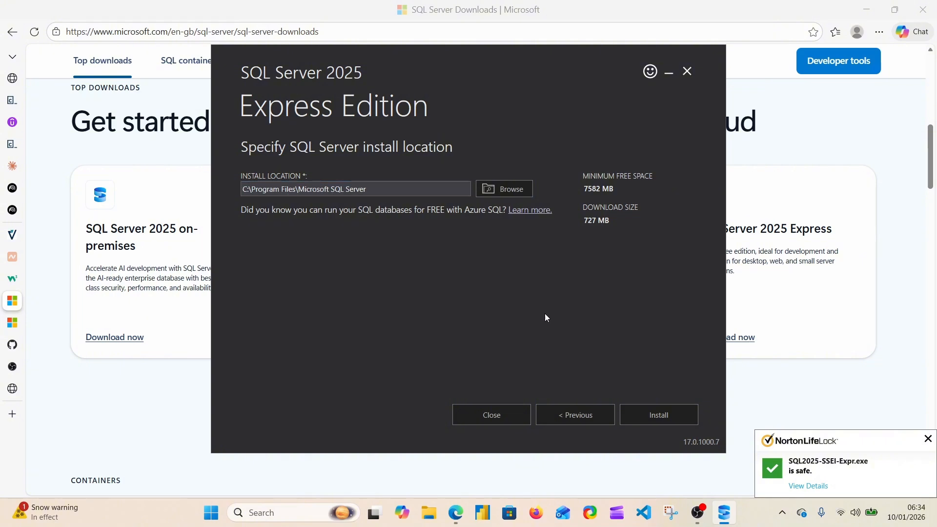
{"action": "left_click", "coordinate": [664, 416]}
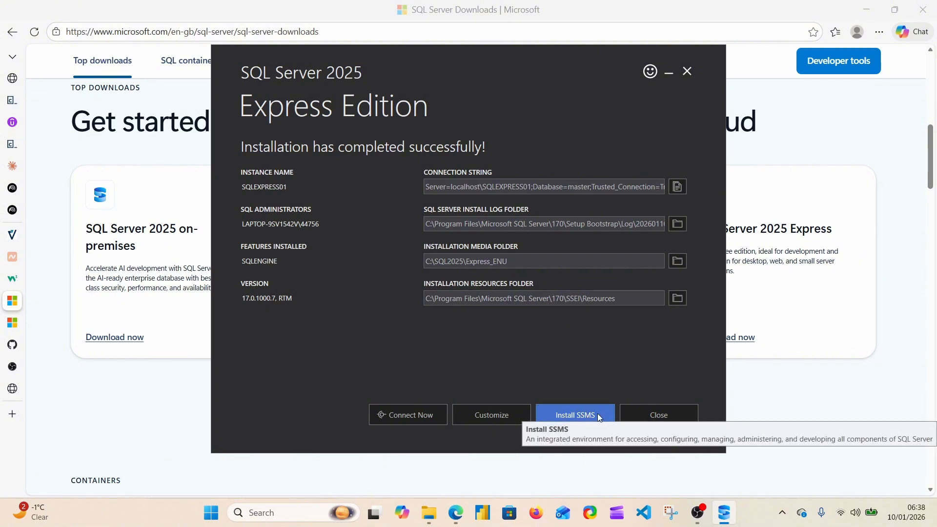
Go to the SSMS installation page from the completed setup, download the SQL Server Management Studio 22 installer and run vs_SSMS.exe
{"action": "left_click", "coordinate": [576, 416]}
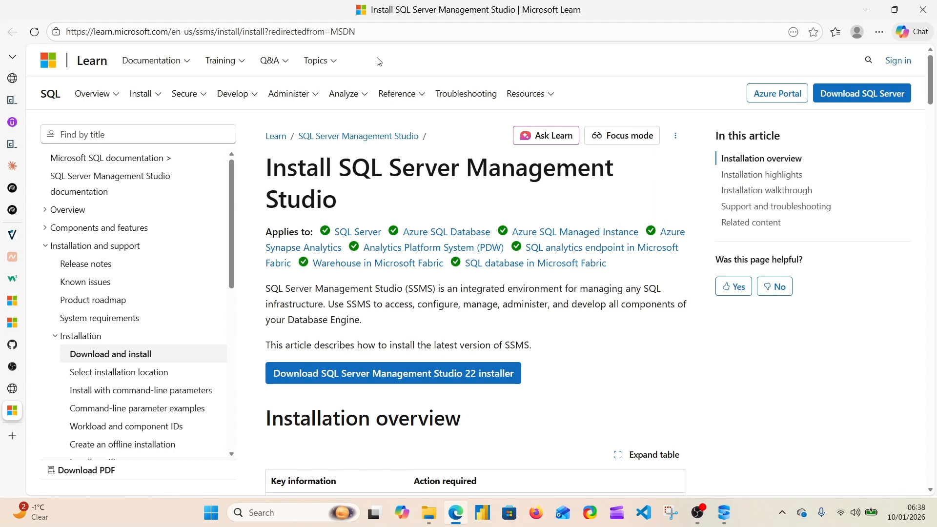
{"action": "left_click", "coordinate": [379, 31]}
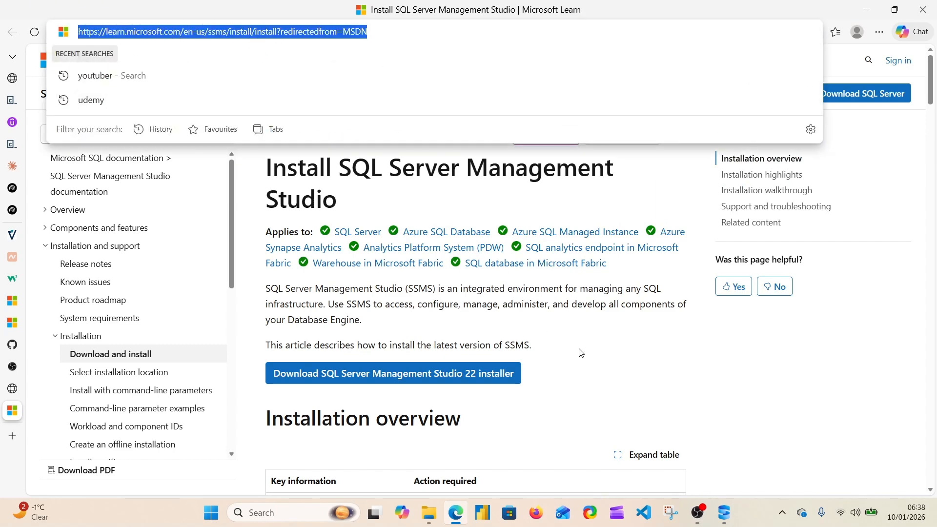
{"action": "left_click", "coordinate": [592, 367]}
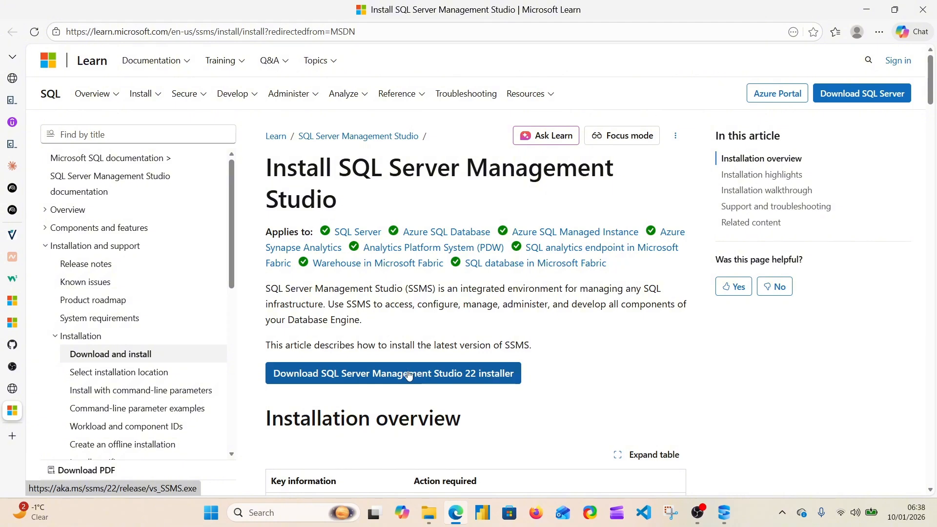
{"action": "left_click", "coordinate": [395, 376]}
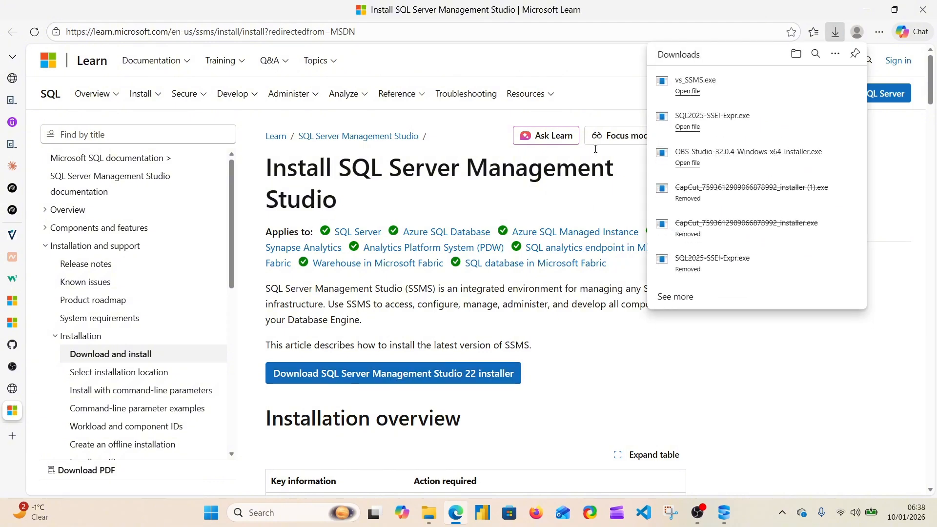
{"action": "left_click", "coordinate": [688, 92]}
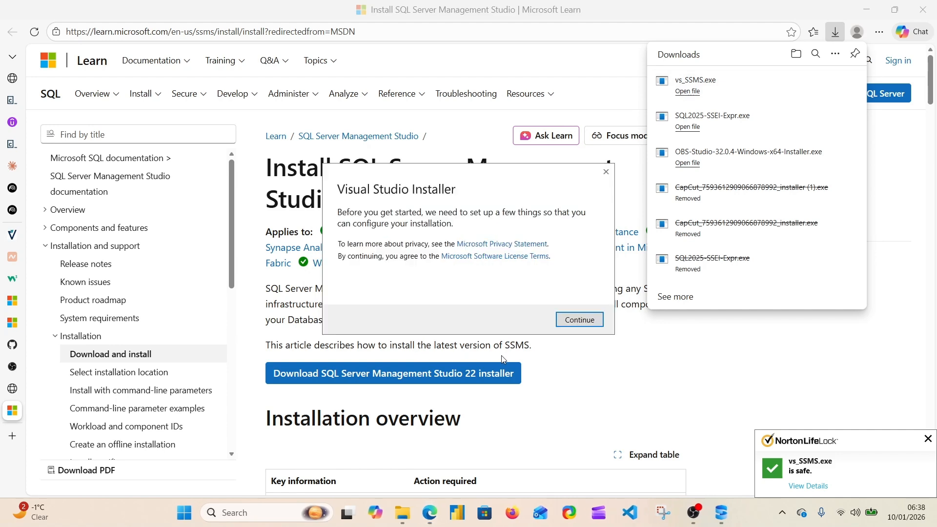
Continue the SSMS 22 setup and select the AI Assistance, Hybrid and Migration, Code tools and Business Intelligence workloads
{"action": "left_click", "coordinate": [580, 320]}
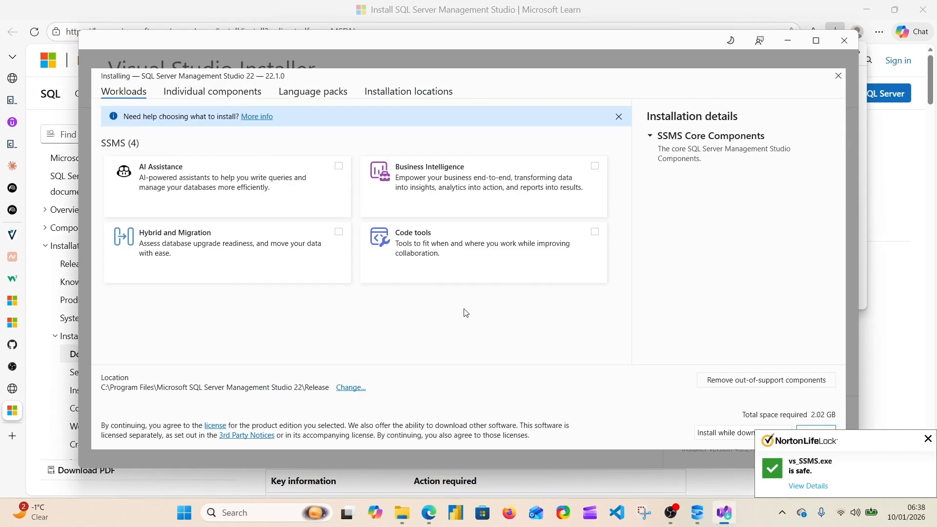
{"action": "left_click", "coordinate": [257, 180]}
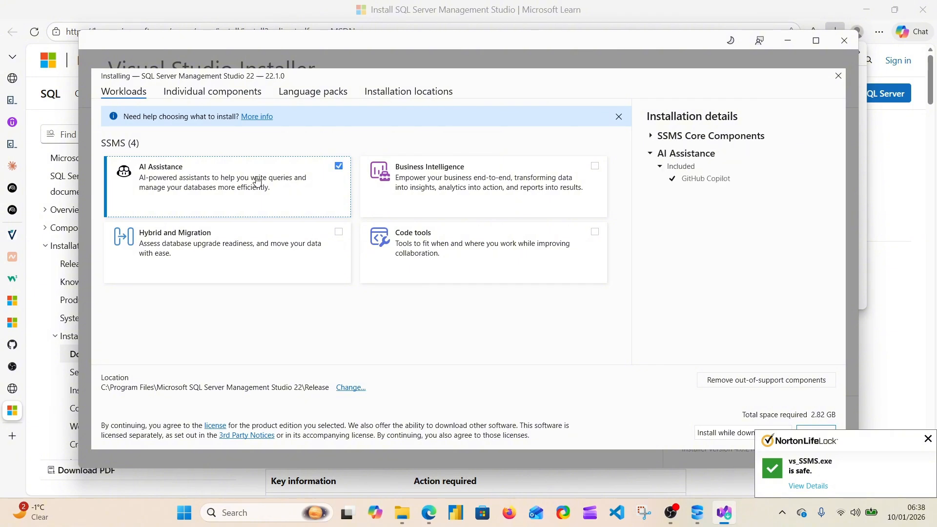
{"action": "left_click", "coordinate": [240, 261]}
{"action": "left_click", "coordinate": [440, 255]}
{"action": "left_click", "coordinate": [479, 189]}
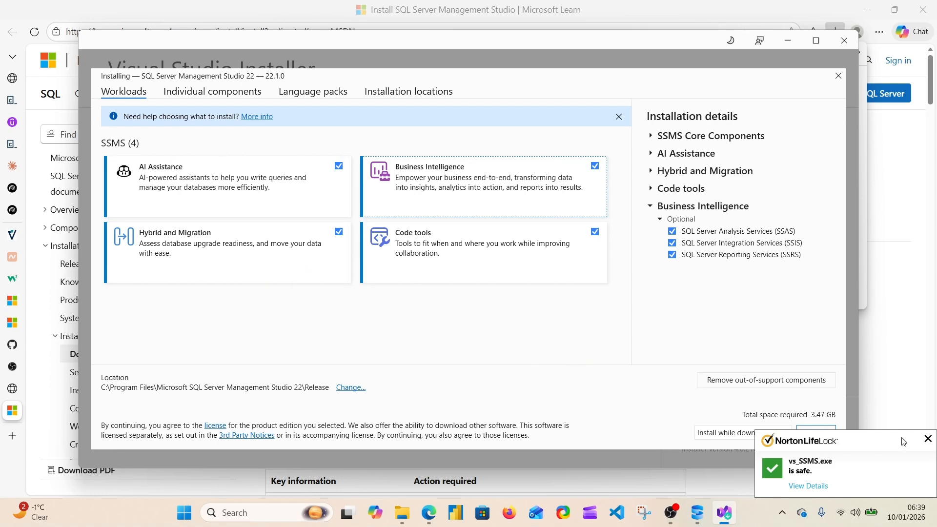
{"action": "left_click", "coordinate": [928, 439]}
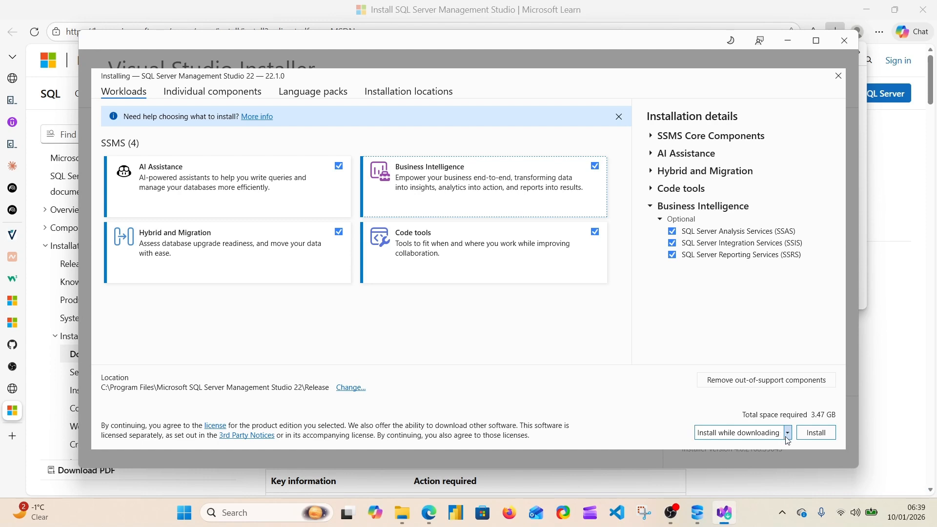
Install SQL Server Management Studio 22 with the "Download all, then install" option and launch it
{"action": "left_click", "coordinate": [789, 433]}
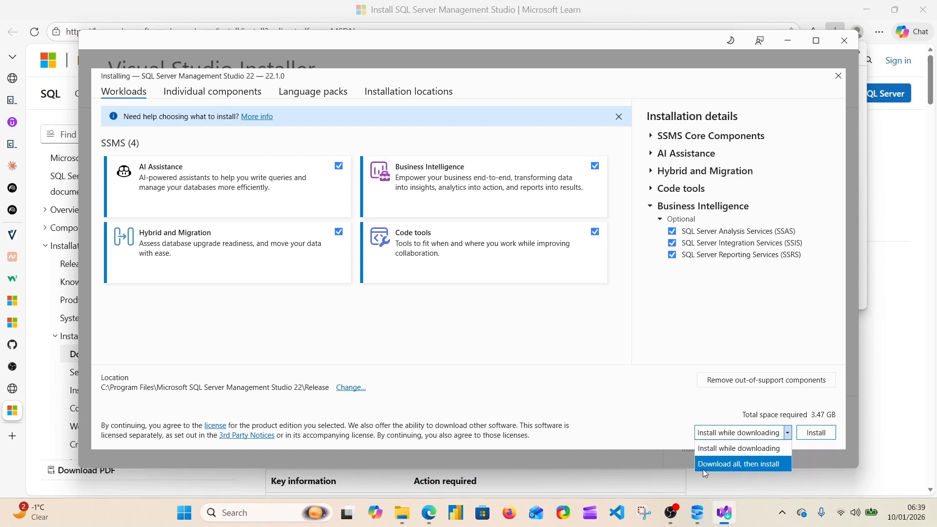
{"action": "left_click", "coordinate": [740, 466]}
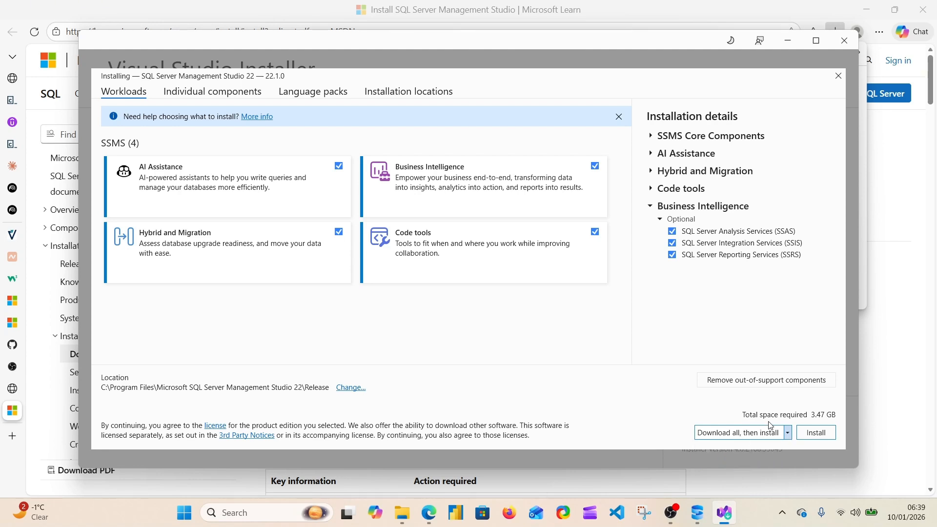
{"action": "left_click", "coordinate": [817, 434]}
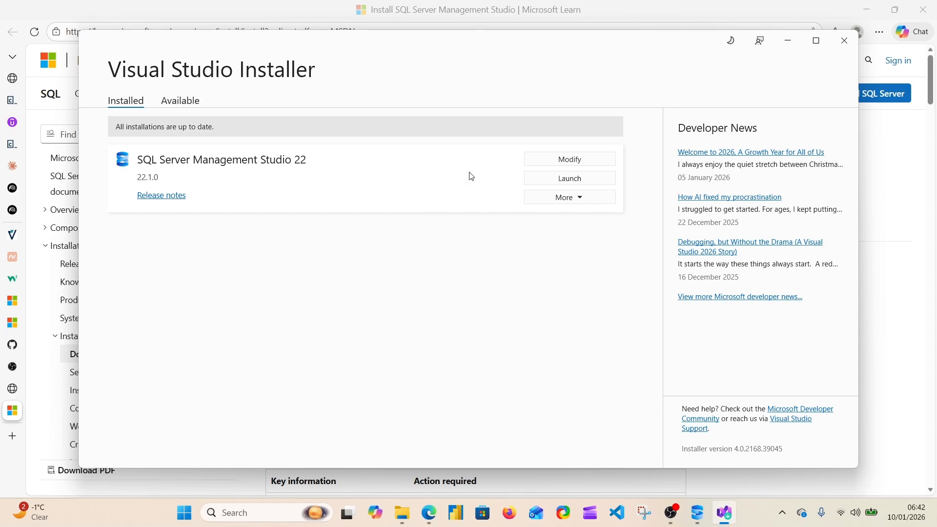
{"action": "left_click", "coordinate": [581, 183]}
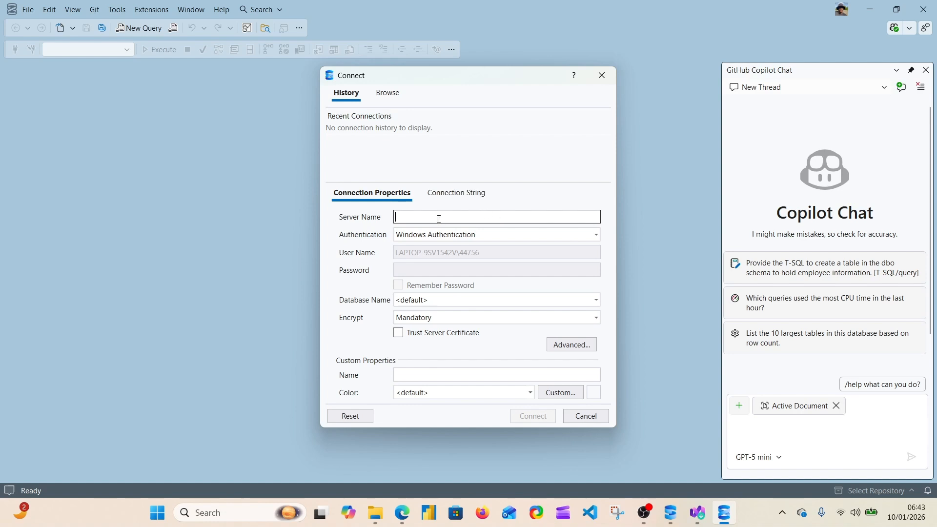
Connect to the server localhost using Windows Authentication with Trust Server Certificate enabled
{"action": "type", "text": "localhost"}
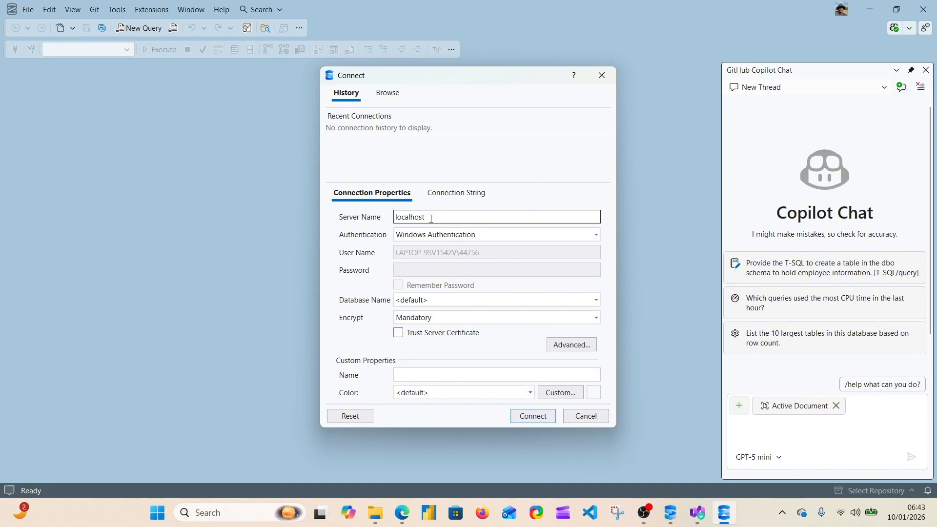
{"action": "double_click", "coordinate": [431, 218]}
{"action": "left_click", "coordinate": [434, 216]}
{"action": "left_click_drag", "start_coordinate": [435, 218], "coordinate": [326, 220]}
{"action": "key", "text": "ctrl+c"}
{"action": "key", "text": "BackSpace"}
{"action": "key", "text": "BackSpace"}
{"action": "key", "text": "ctrl+v"}
{"action": "left_click", "coordinate": [404, 334]}
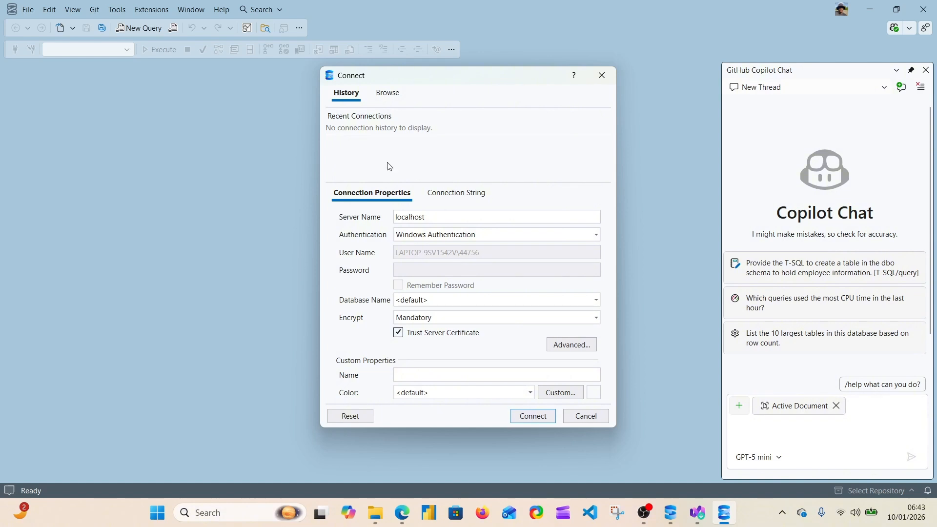
{"action": "left_click", "coordinate": [538, 418]}
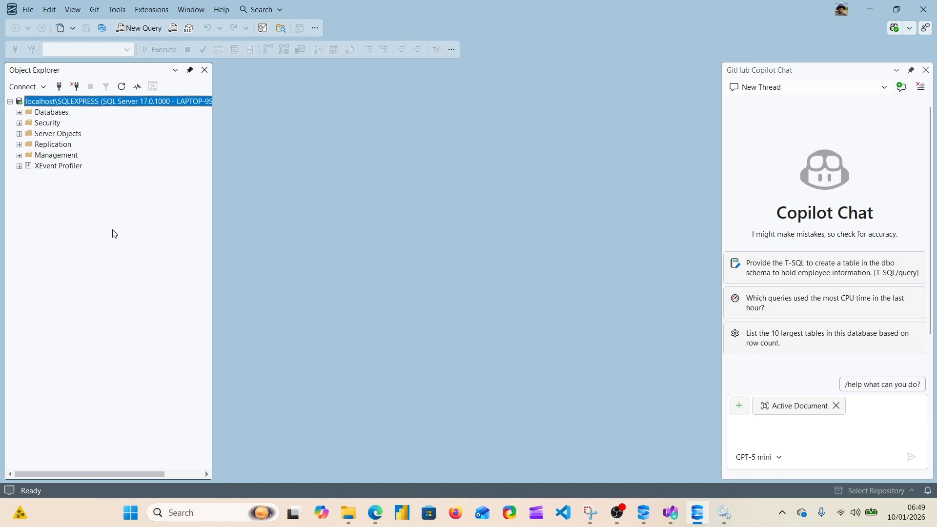
Create a new query with the current connection and close the GitHub Copilot Chat pane
{"action": "left_click", "coordinate": [27, 9]}
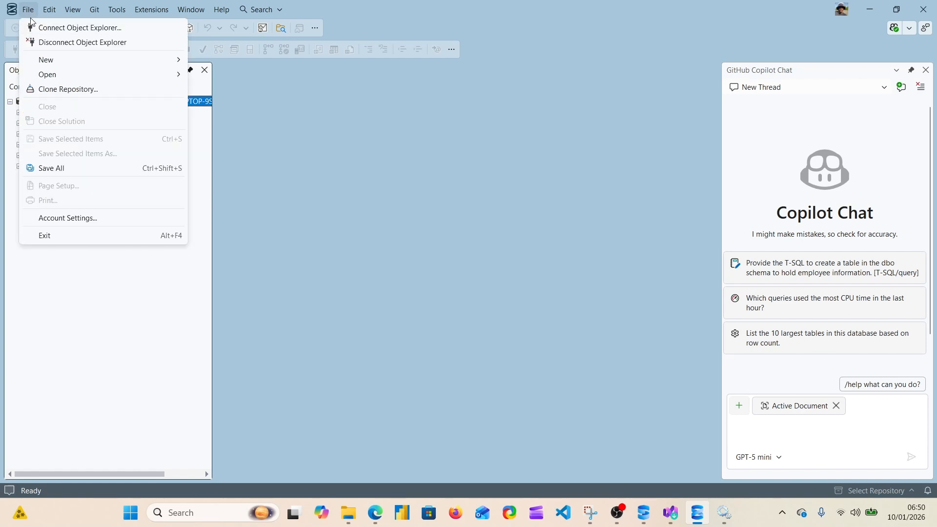
{"action": "left_click", "coordinate": [28, 8]}
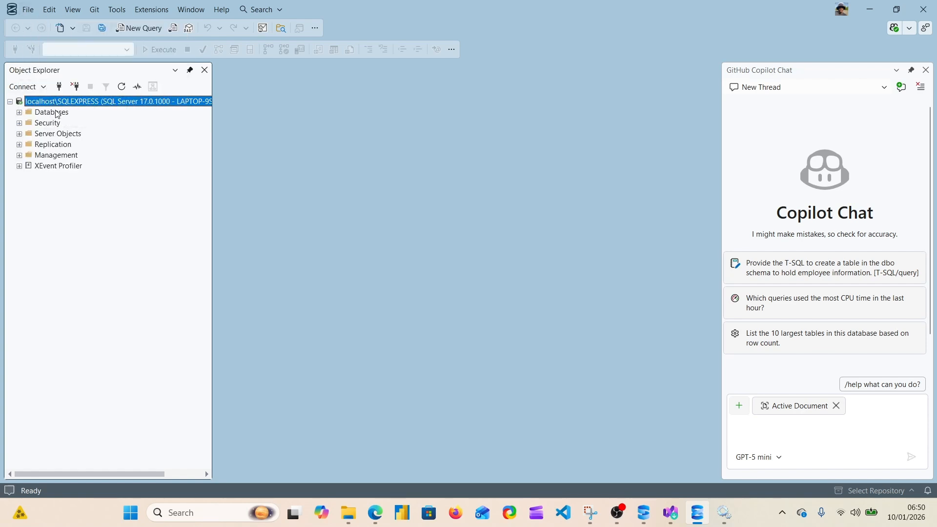
{"action": "left_click", "coordinate": [28, 10]}
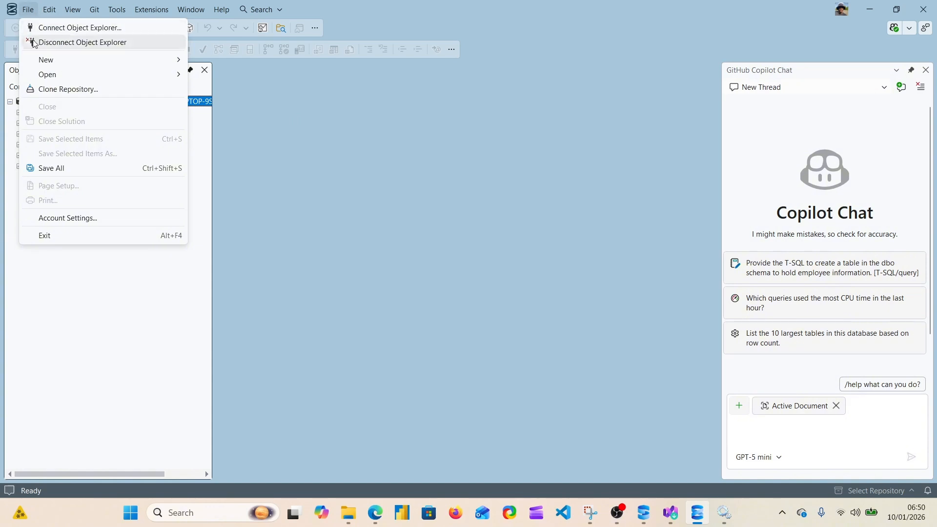
{"action": "mouse_move", "coordinate": [101, 57]}
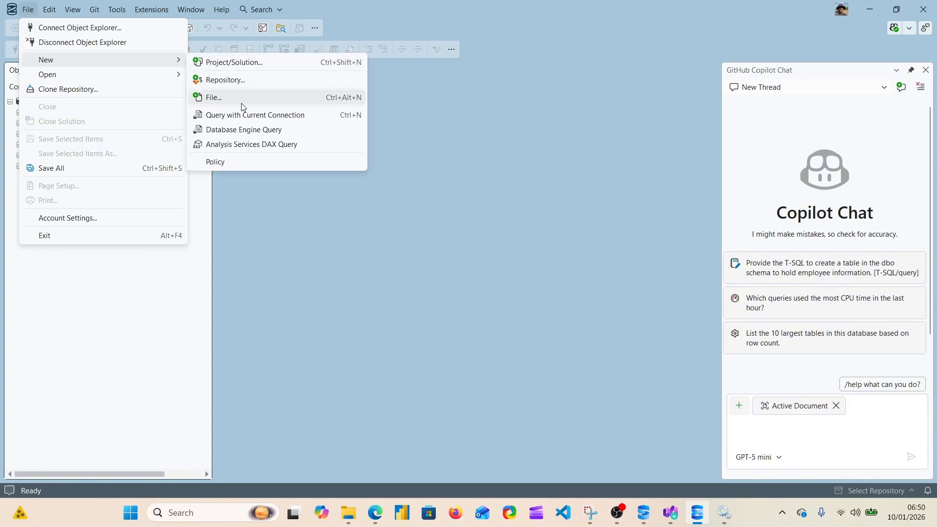
{"action": "left_click", "coordinate": [246, 116]}
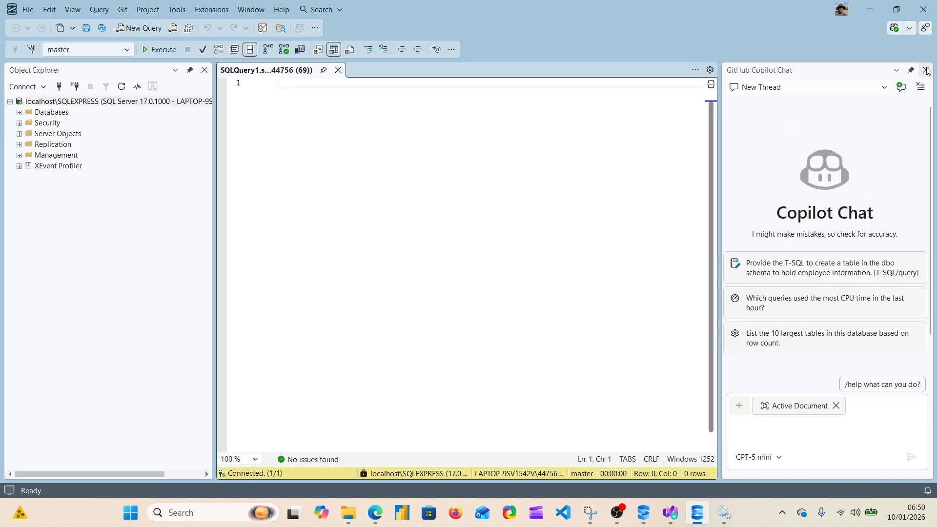
{"action": "left_click", "coordinate": [927, 69]}
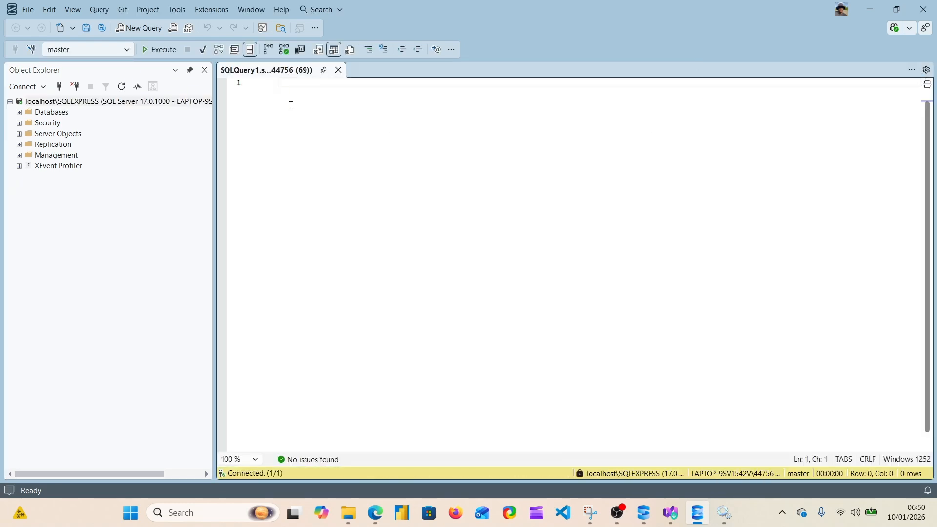
Write the statement CREATE DATABASE sales; on the first line of the query
{"action": "key", "text": "Caps_Lock"}
{"action": "type", "text": "CREATE"}
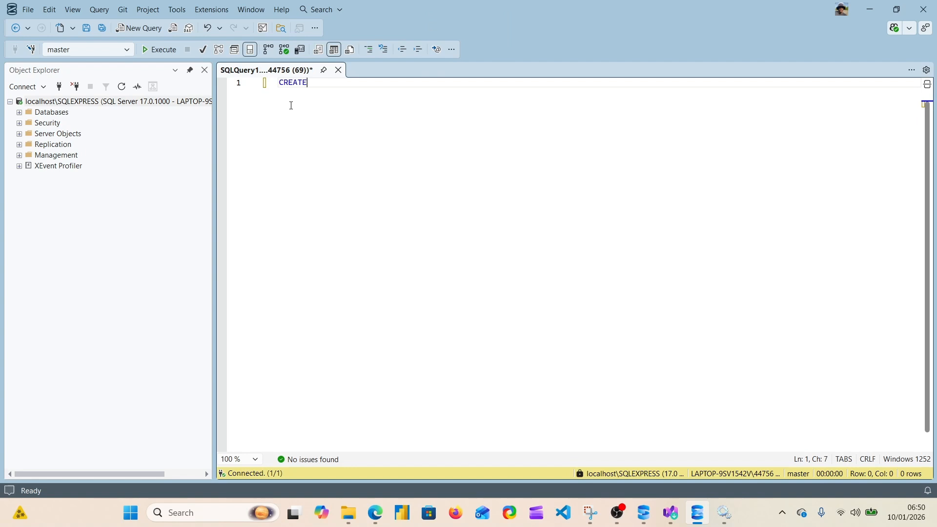
{"action": "type", "text": " DATABASE"}
{"action": "key", "text": "Caps_Lock"}
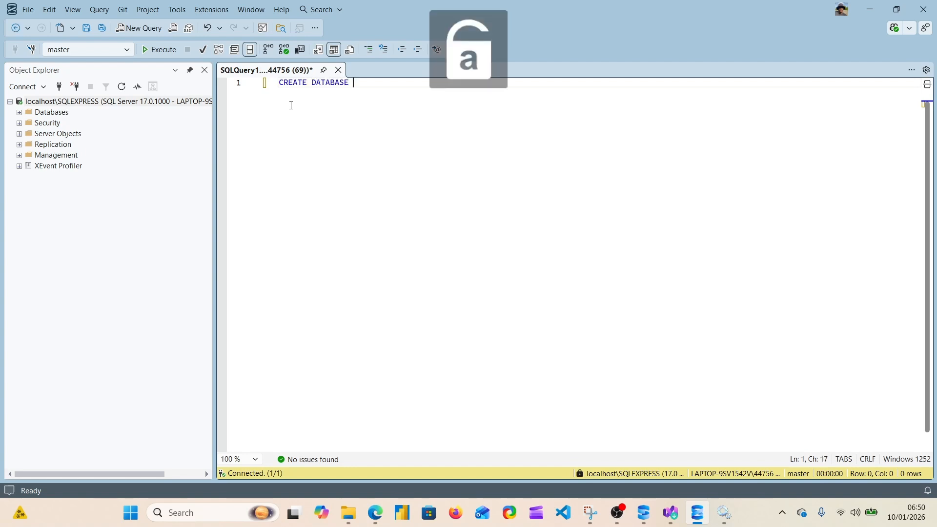
{"action": "type", "text": "sales"}
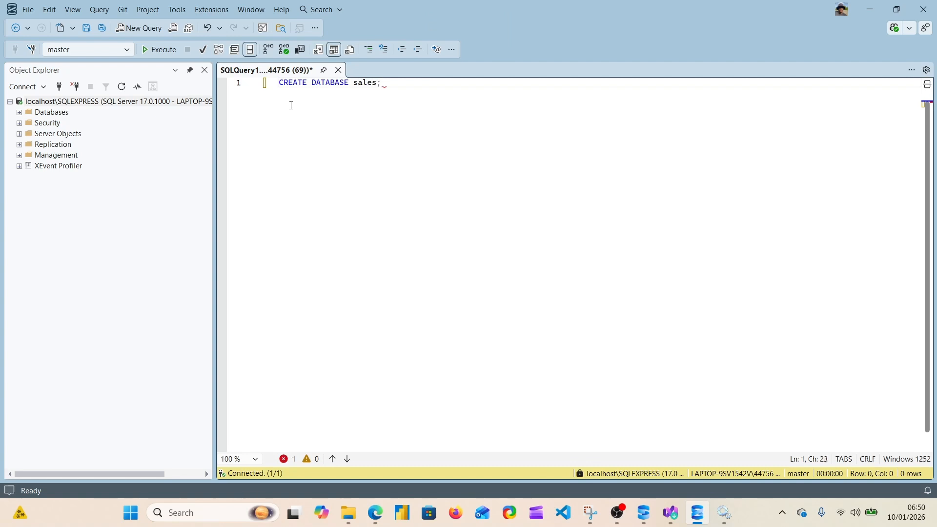
{"action": "type", "text": ";"}
Add the statement USE sales; on line 3, leaving a blank line after the CREATE DATABASE statement
{"action": "key", "text": "Return"}
{"action": "key", "text": "Return"}
{"action": "key", "text": "Caps_Lock"}
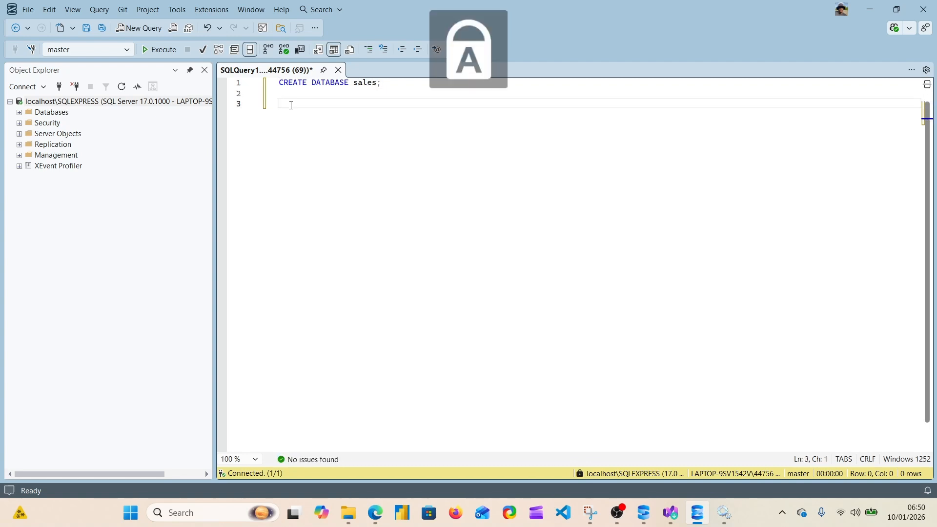
{"action": "type", "text": "USE"}
{"action": "key", "text": "Caps_Lock"}
{"action": "type", "text": "sales;"}
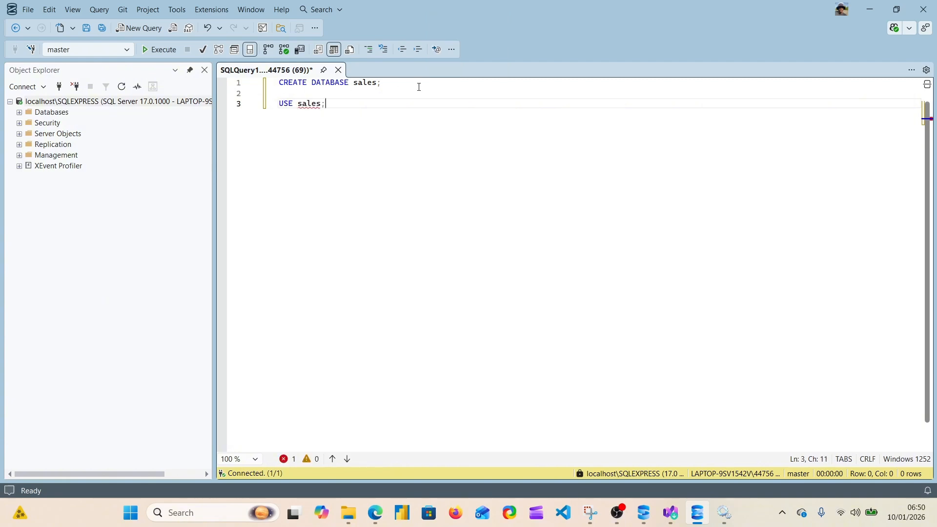
Execute the CREATE DATABASE sales; statement on its own, followed by the USE sales; statement on its own
{"action": "left_click_drag", "start_coordinate": [419, 84], "coordinate": [249, 84]}
{"action": "left_click", "coordinate": [169, 51]}
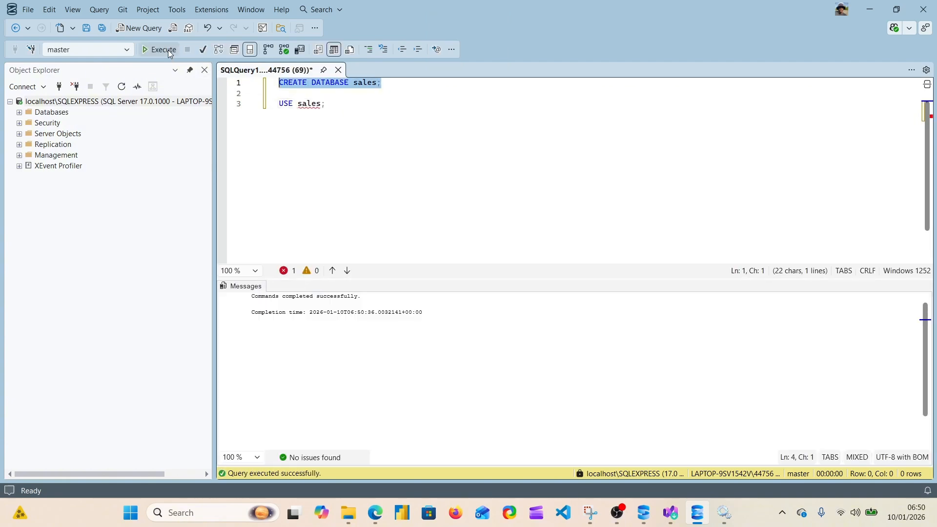
{"action": "left_click_drag", "start_coordinate": [336, 105], "coordinate": [257, 104]}
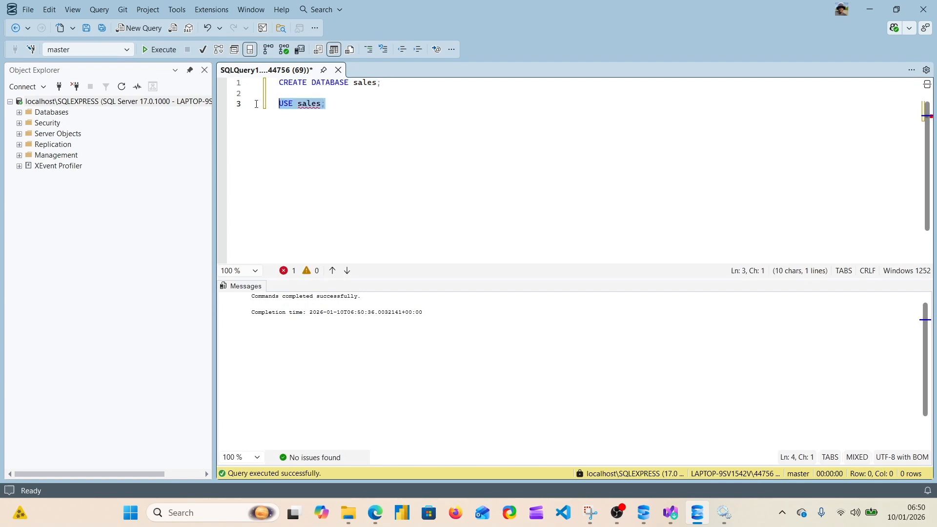
{"action": "left_click", "coordinate": [168, 51]}
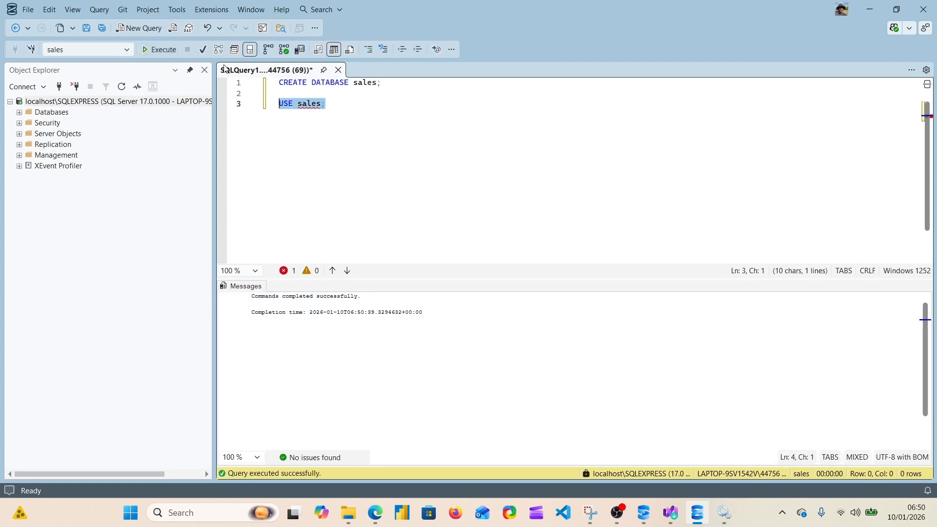
{"action": "left_click", "coordinate": [337, 106]}
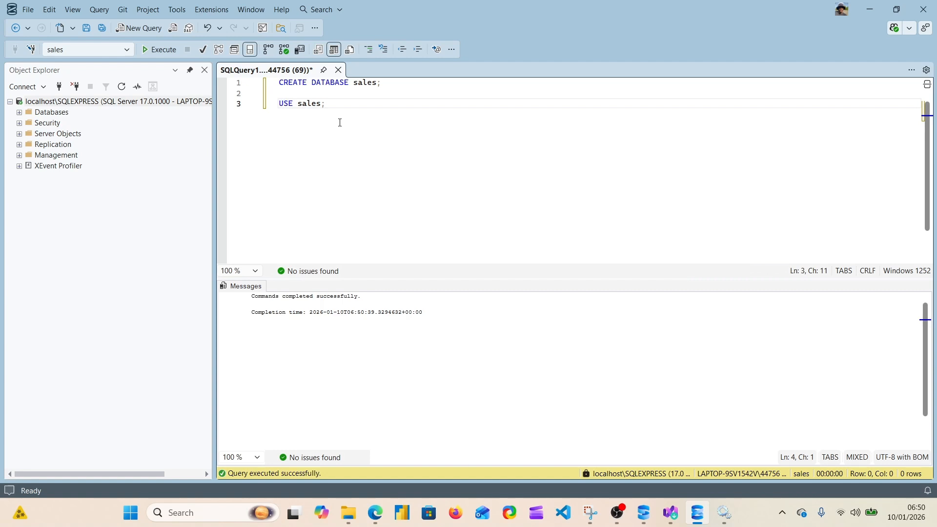
Refresh the server in Object Explorer and expand Databases to select the sales database
{"action": "left_click", "coordinate": [122, 86]}
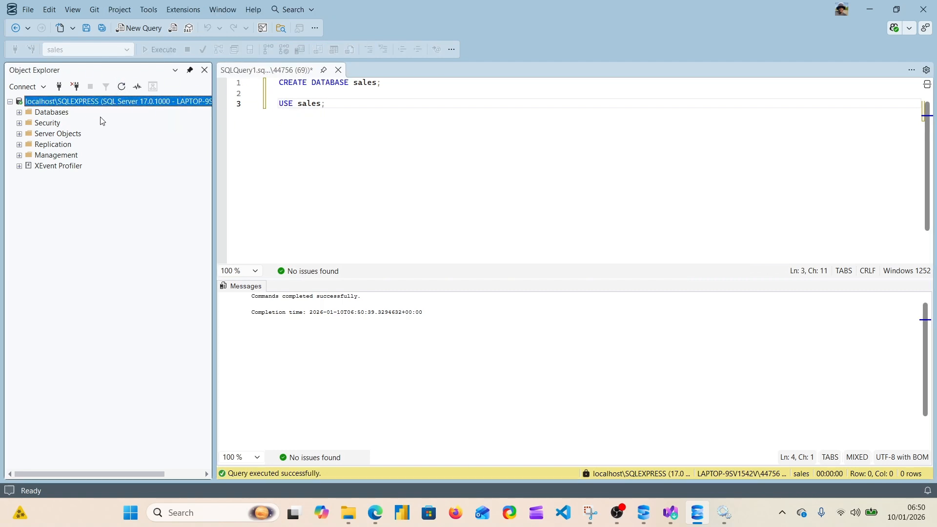
{"action": "left_click", "coordinate": [19, 113]}
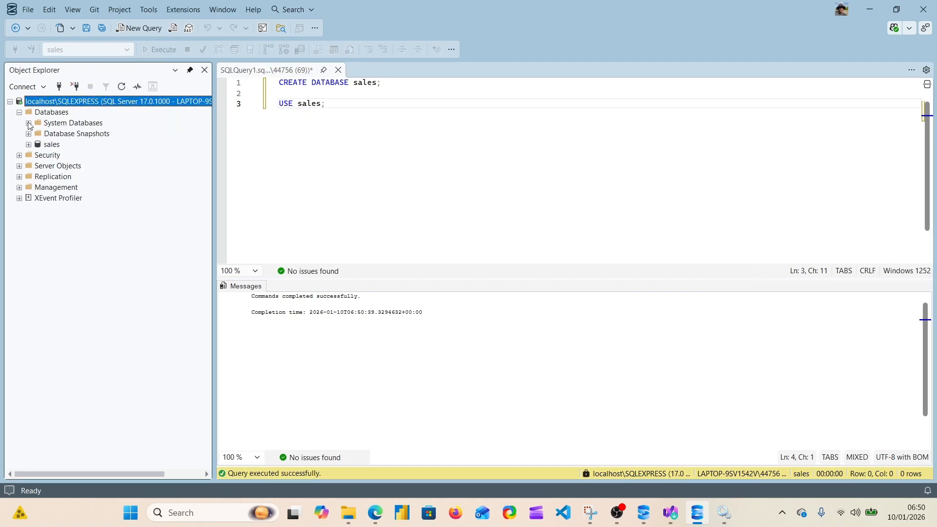
{"action": "left_click", "coordinate": [47, 145]}
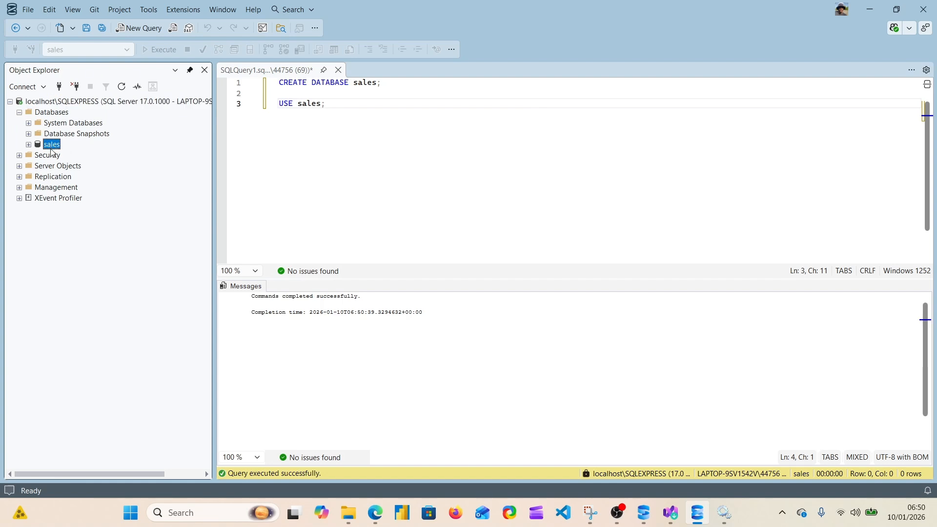
Start a flat file import into the sales database with women_clothing_ecommerce_sales.csv from the data folder as input
{"action": "right_click", "coordinate": [52, 145]}
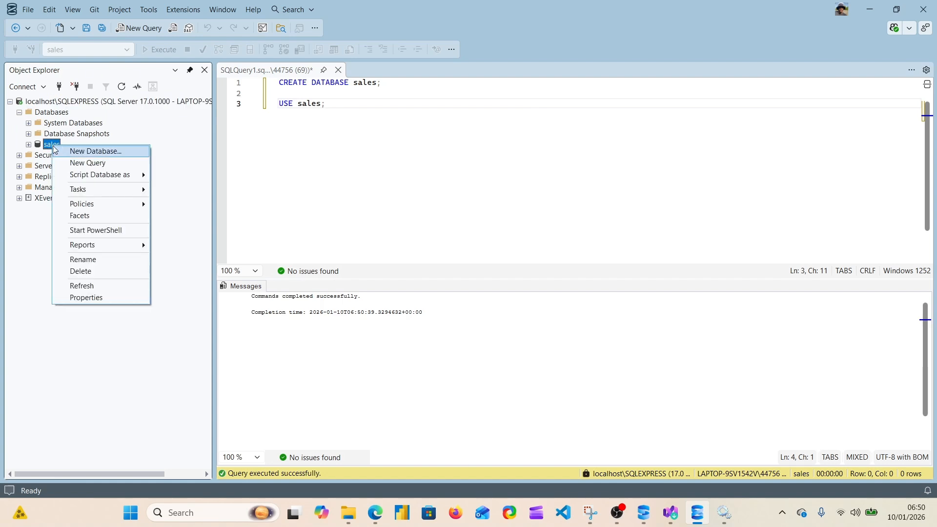
{"action": "mouse_move", "coordinate": [98, 194]}
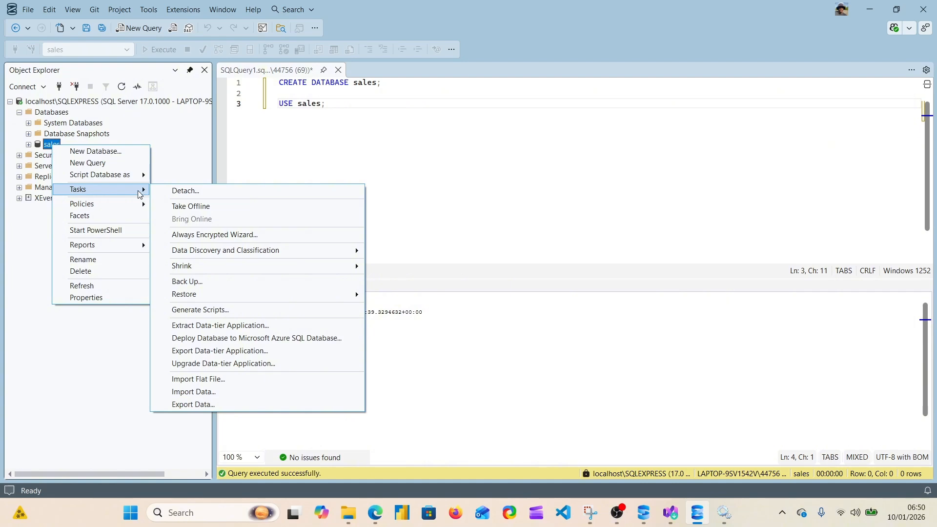
{"action": "left_click", "coordinate": [216, 379]}
{"action": "left_click", "coordinate": [616, 469]}
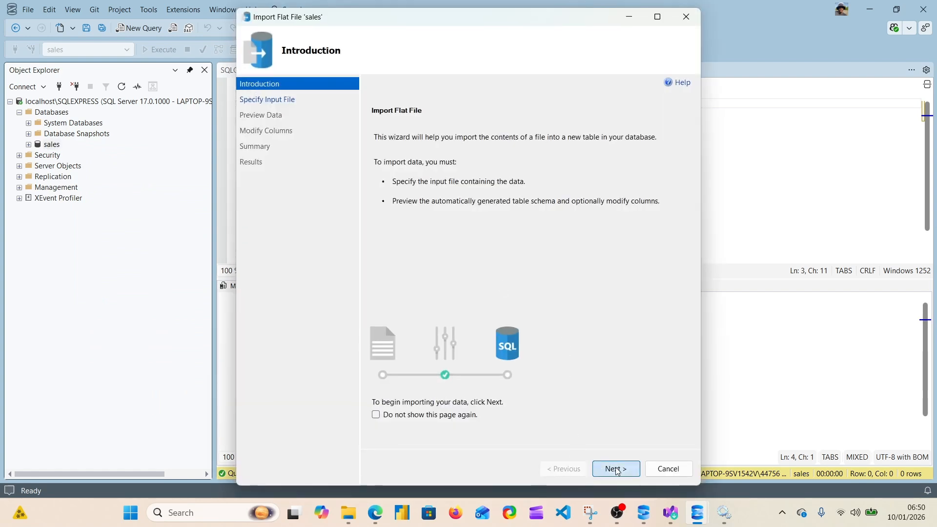
{"action": "left_click", "coordinate": [669, 161]}
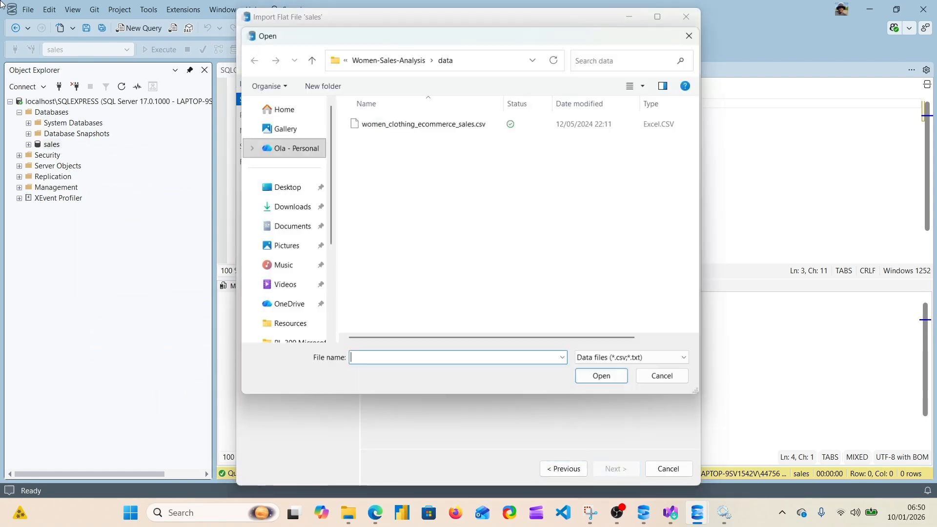
{"action": "left_click", "coordinate": [445, 127]}
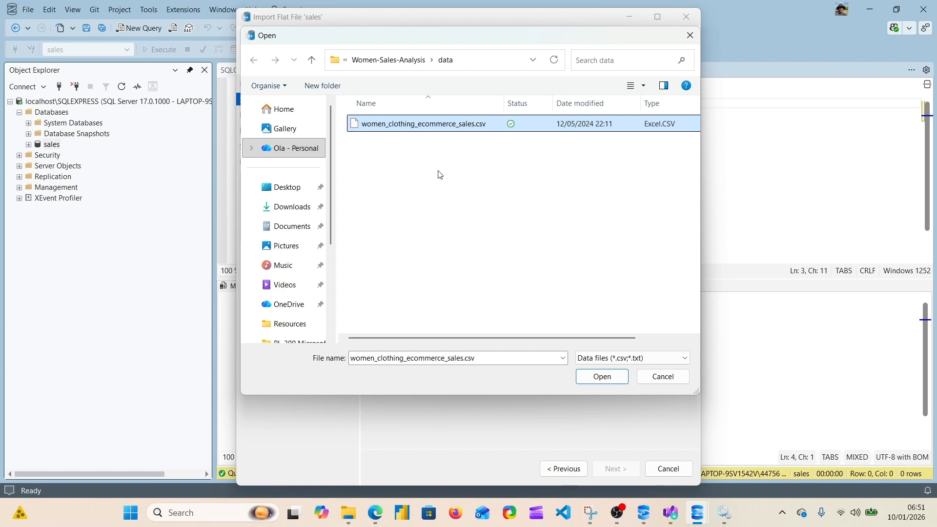
{"action": "left_click", "coordinate": [604, 378]}
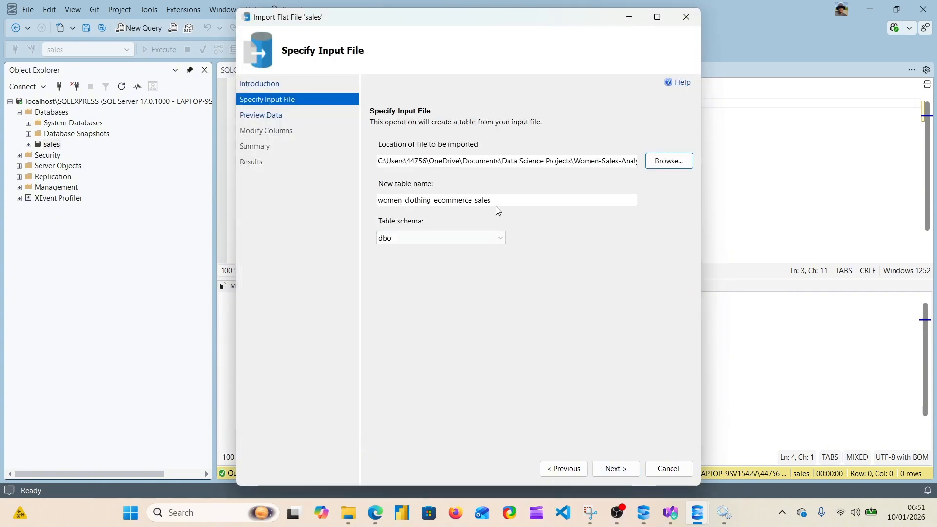
Shorten the new table name to women_sales and proceed to the data preview
{"action": "left_click", "coordinate": [498, 199]}
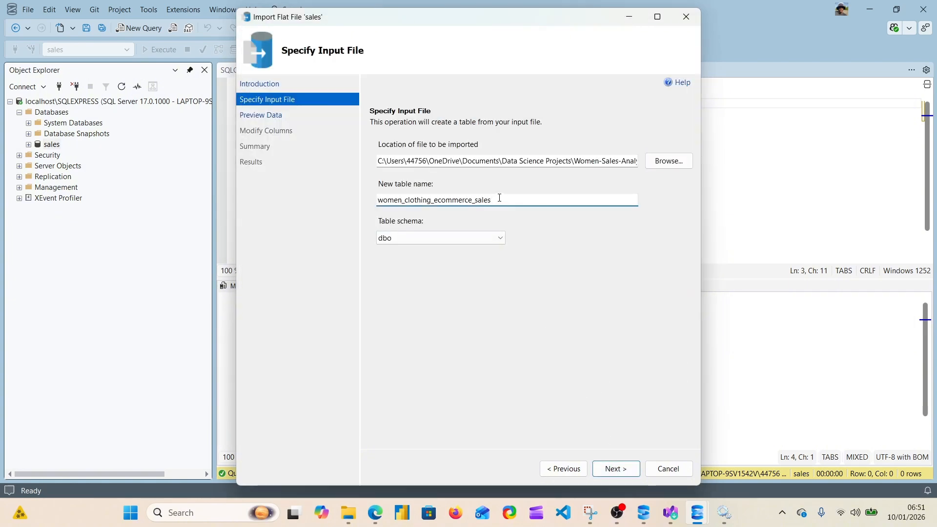
{"action": "key", "text": "ctrl+Left"}
{"action": "key", "text": "BackSpace"}
{"action": "key", "text": "BackSpace"}
{"action": "key", "text": "BackSpace"}
{"action": "key", "text": "BackSpace"}
{"action": "key", "text": "BackSpace"}
{"action": "key", "text": "BackSpace"}
{"action": "key", "text": "BackSpace"}
{"action": "key", "text": "BackSpace"}
{"action": "key", "text": "BackSpace"}
{"action": "key", "text": "BackSpace"}
{"action": "key", "text": "BackSpace"}
{"action": "key", "text": "BackSpace"}
{"action": "key", "text": "BackSpace"}
{"action": "key", "text": "BackSpace"}
{"action": "key", "text": "BackSpace"}
{"action": "key", "text": "BackSpace"}
{"action": "key", "text": "BackSpace"}
{"action": "key", "text": "BackSpace"}
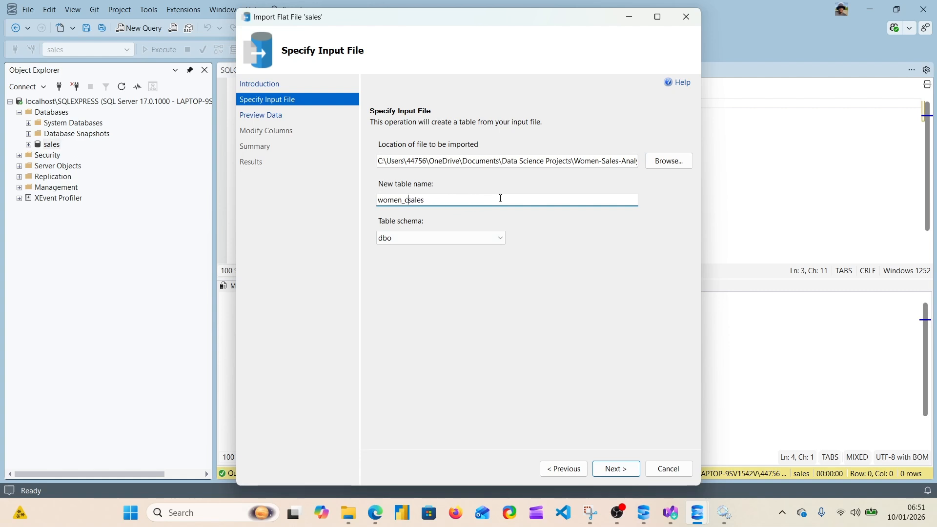
{"action": "key", "text": "BackSpace"}
{"action": "left_click", "coordinate": [615, 468]}
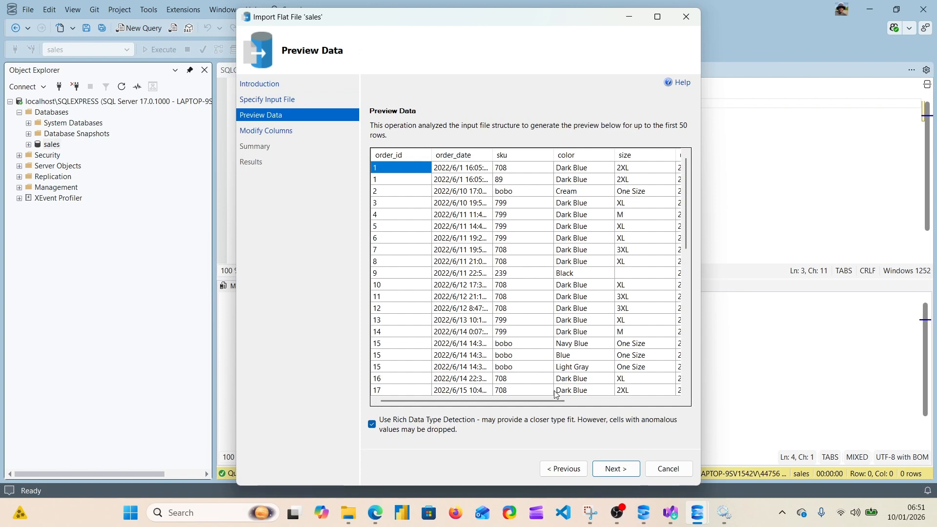
Accept the previewed data and the proposed column data types, and run the import into dbo.women_sales
{"action": "left_click_drag", "start_coordinate": [544, 400], "coordinate": [498, 389]}
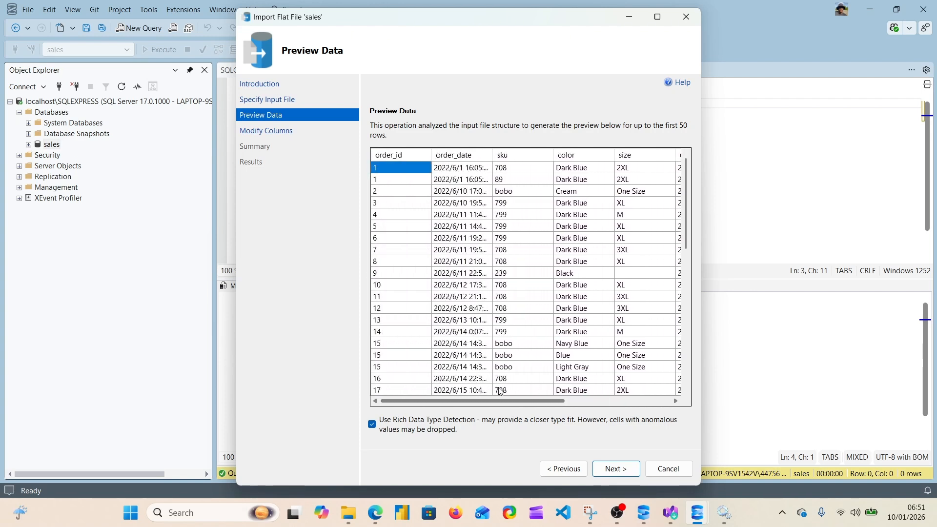
{"action": "left_click", "coordinate": [616, 470]}
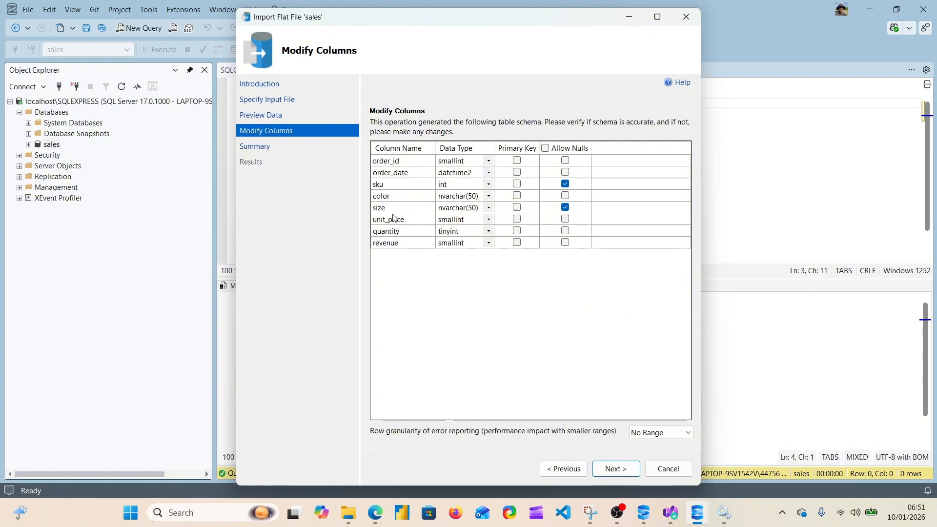
{"action": "left_click", "coordinate": [616, 470]}
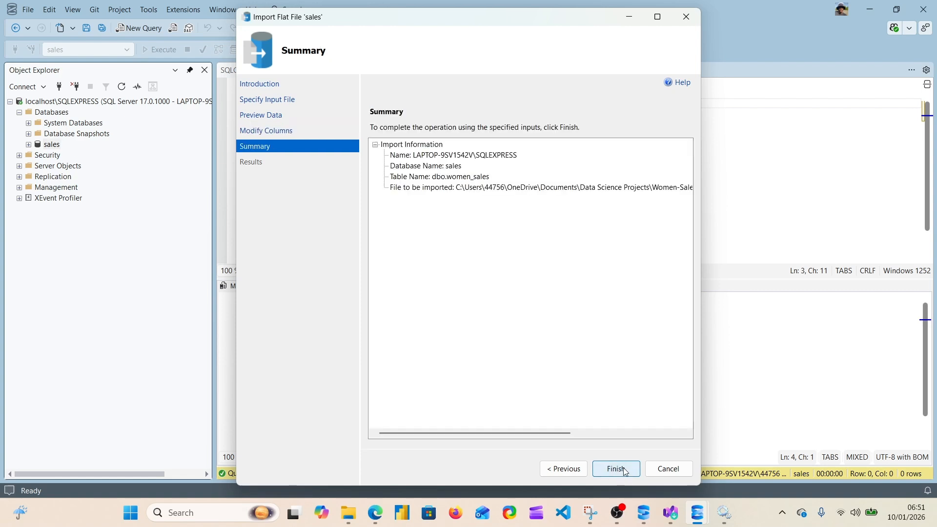
{"action": "left_click", "coordinate": [625, 470]}
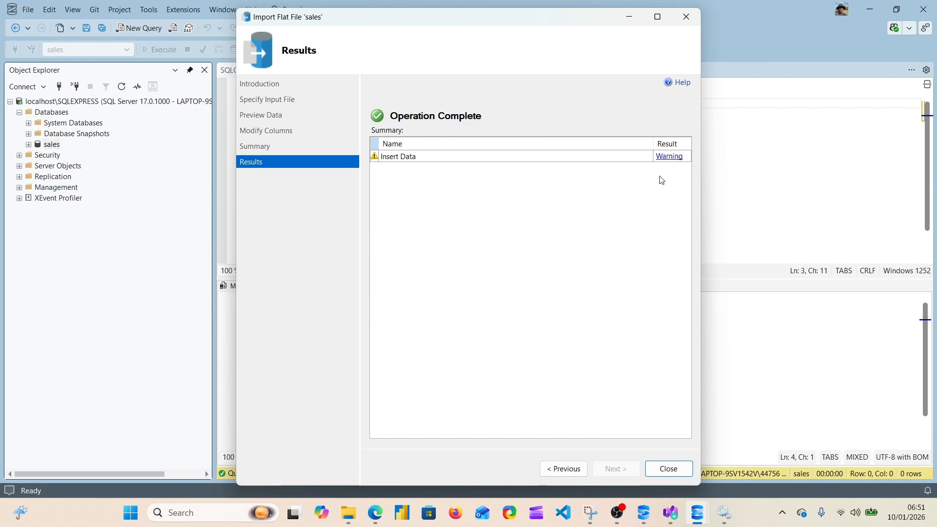
Read the warning details for the Insert Data operation and close the import wizard
{"action": "left_click", "coordinate": [670, 162]}
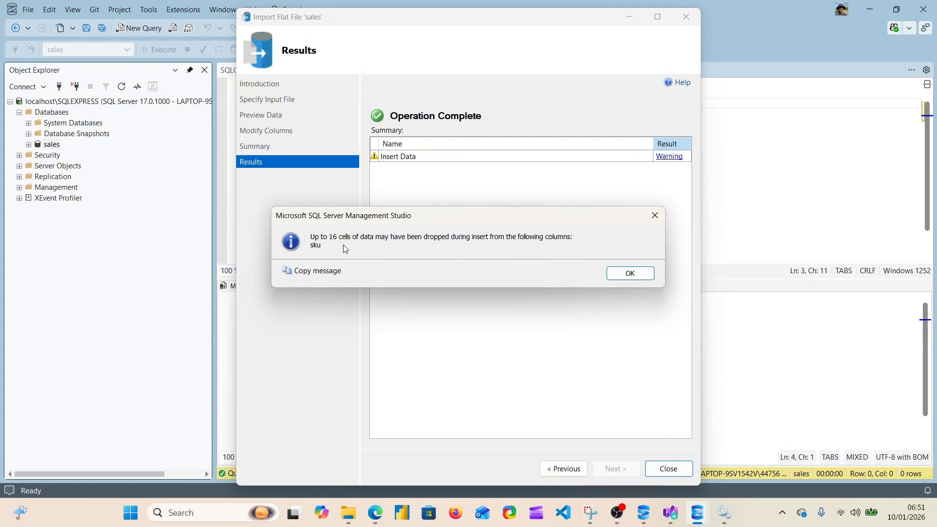
{"action": "left_click", "coordinate": [629, 274]}
{"action": "left_click", "coordinate": [674, 470]}
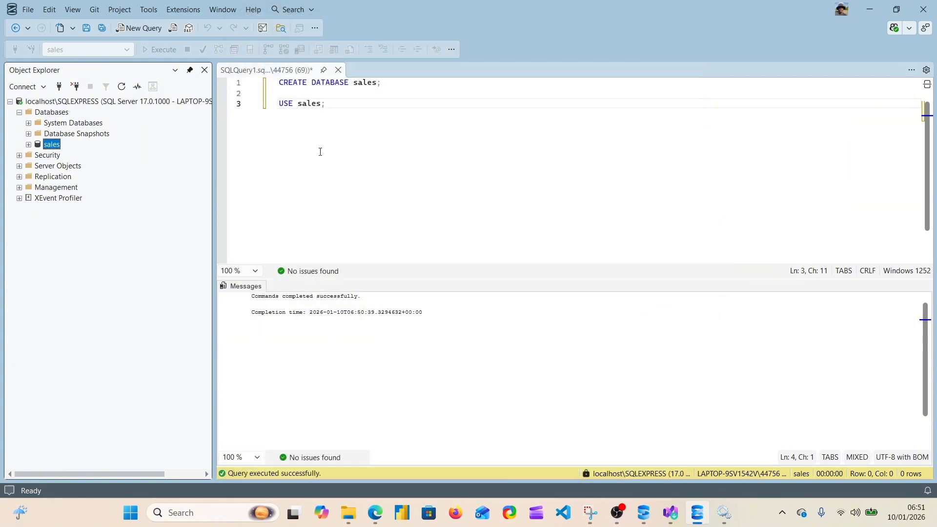
Refresh Object Explorer and expand the Tables folder of the sales database to check for the imported table
{"action": "left_click", "coordinate": [121, 87]}
{"action": "left_click", "coordinate": [28, 145]}
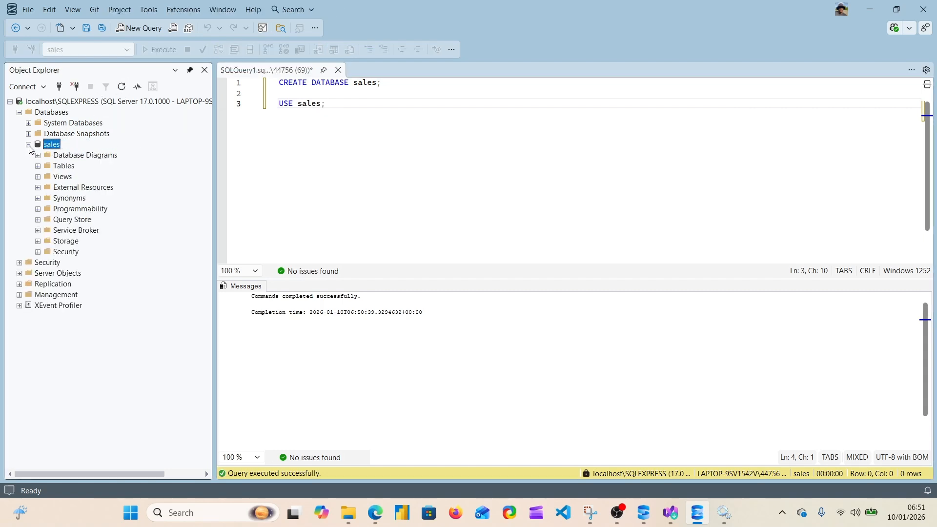
{"action": "left_click", "coordinate": [59, 168]}
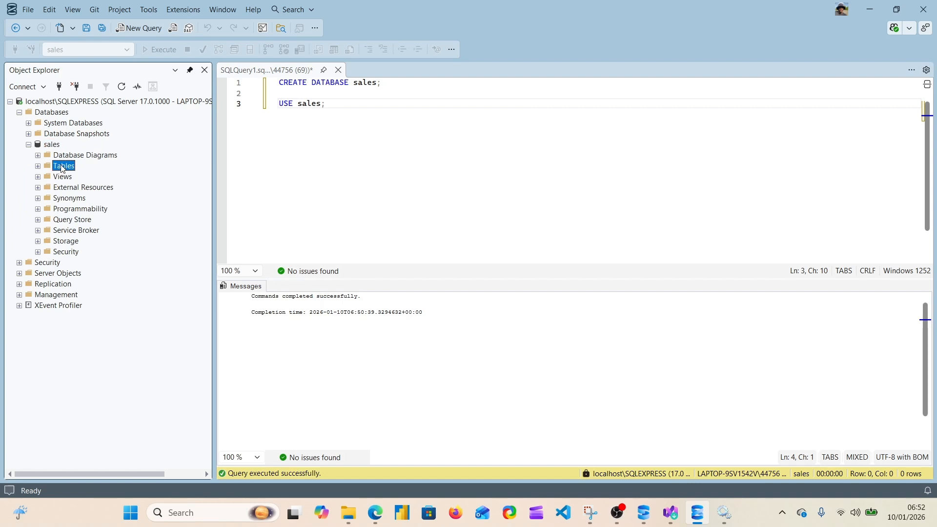
{"action": "left_click", "coordinate": [38, 167]}
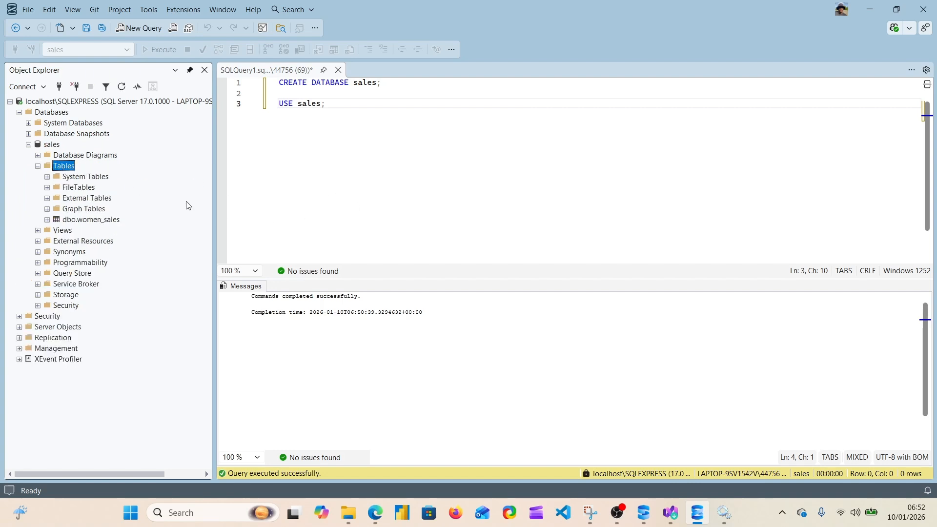
Delete the dbo.women_sales table from the sales database
{"action": "left_click", "coordinate": [91, 220]}
{"action": "right_click", "coordinate": [83, 226]}
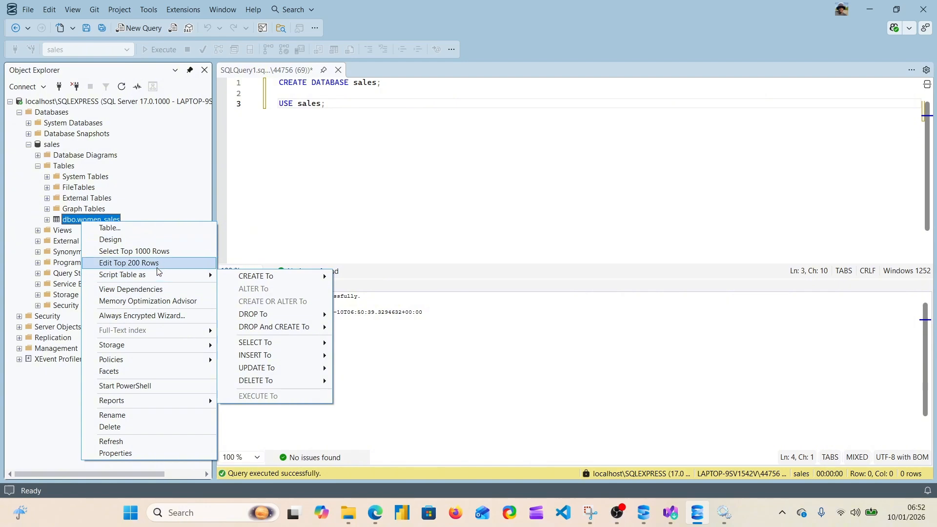
{"action": "left_click", "coordinate": [121, 427]}
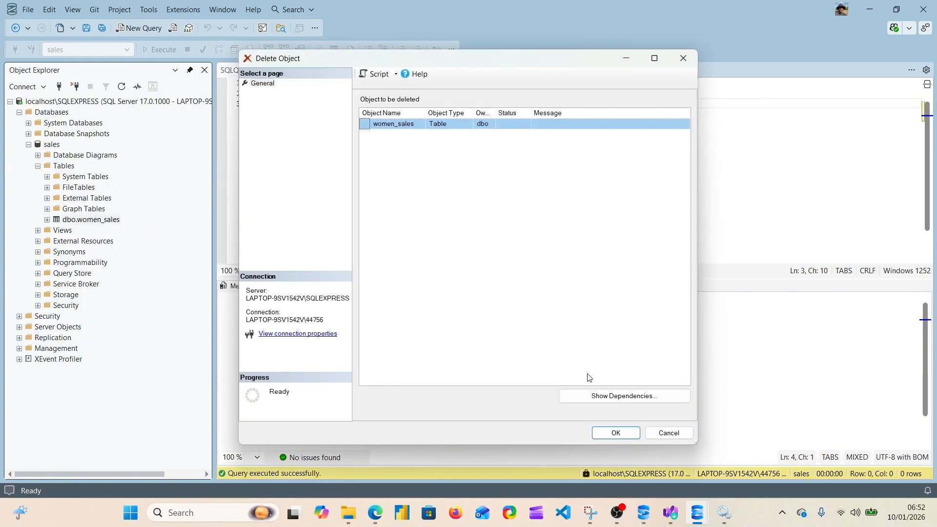
{"action": "left_click", "coordinate": [622, 437]}
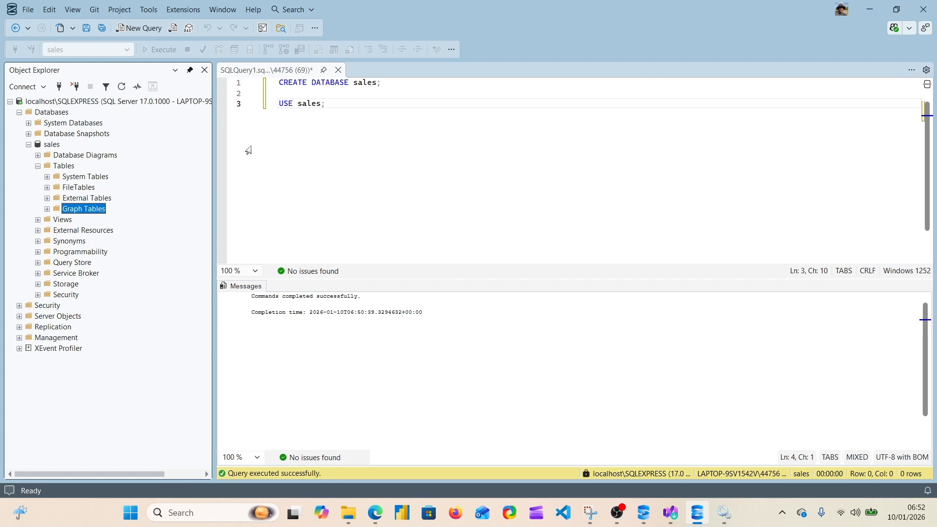
Restart the flat file import on the sales database and load women_clothing_ecommerce_sales.csv as the input file again
{"action": "left_click", "coordinate": [54, 146]}
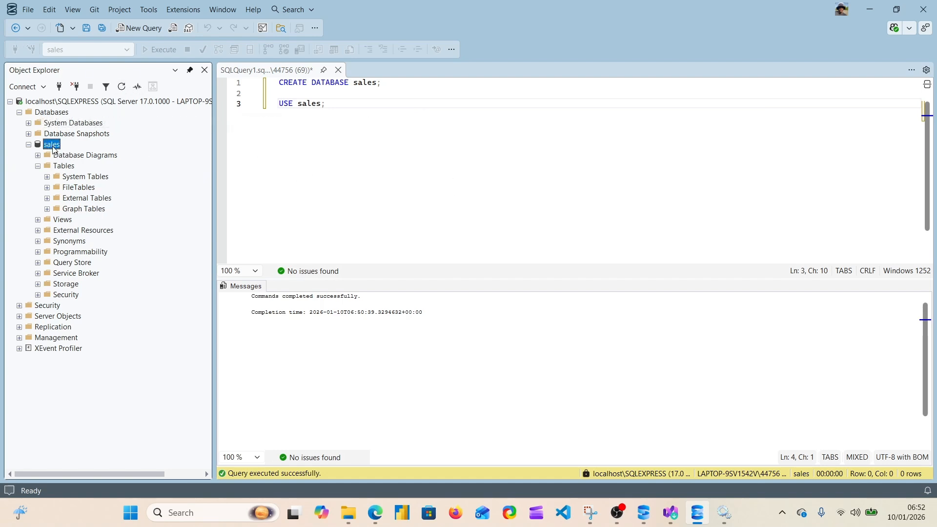
{"action": "right_click", "coordinate": [54, 146]}
{"action": "mouse_move", "coordinate": [95, 179]}
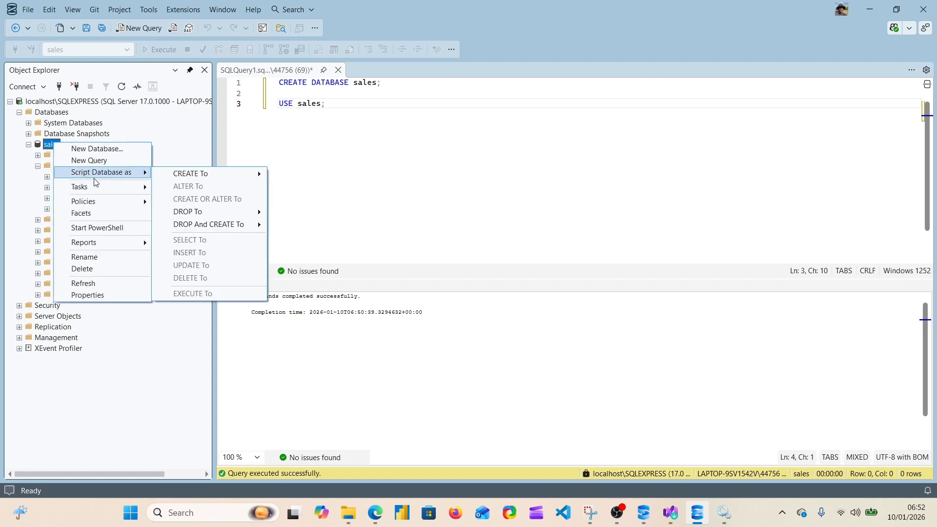
{"action": "mouse_move", "coordinate": [128, 190]}
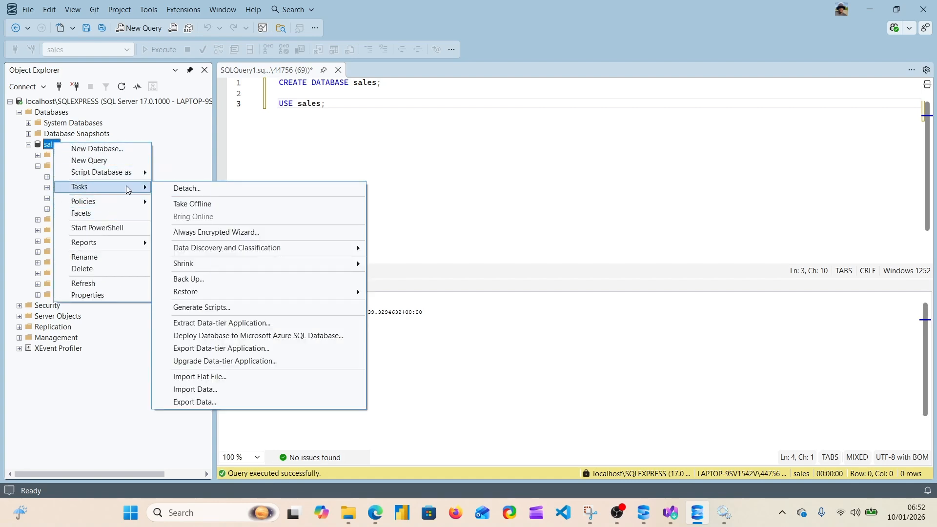
{"action": "left_click", "coordinate": [221, 377]}
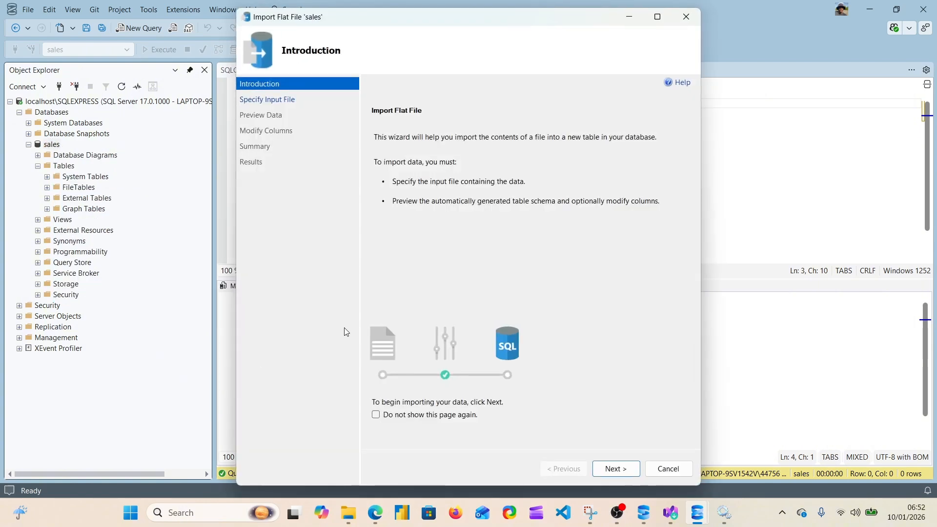
{"action": "left_click", "coordinate": [614, 467]}
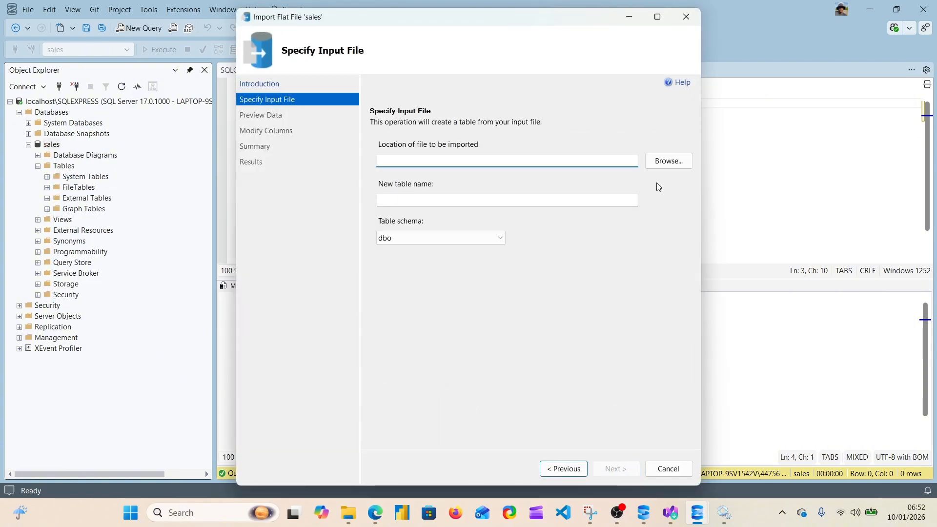
{"action": "left_click", "coordinate": [674, 161]}
{"action": "left_click", "coordinate": [474, 128]}
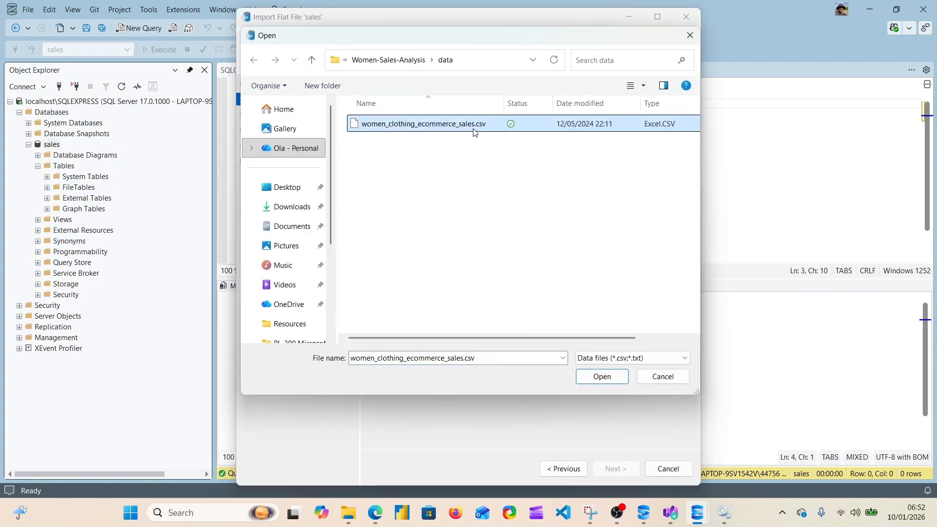
{"action": "double_click", "coordinate": [472, 129]}
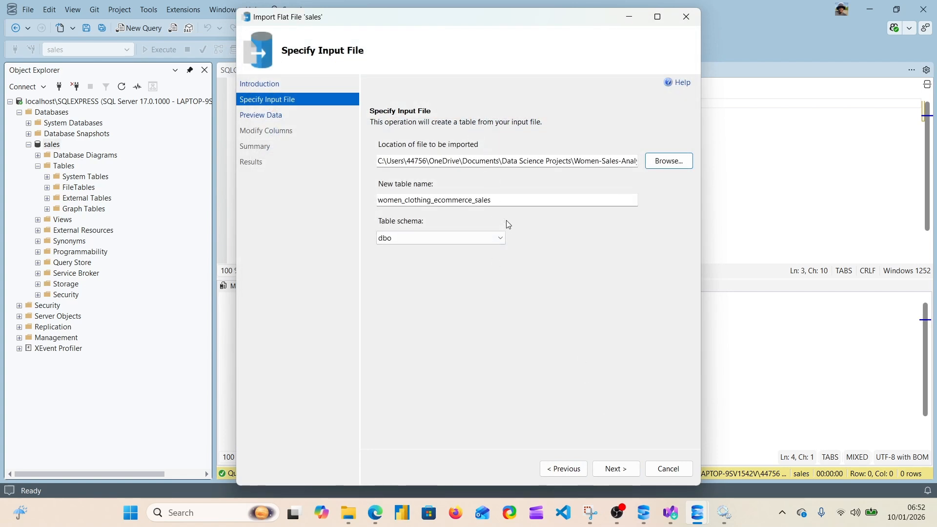
Name the new table women_sales and continue to the data preview
{"action": "left_click", "coordinate": [508, 200]}
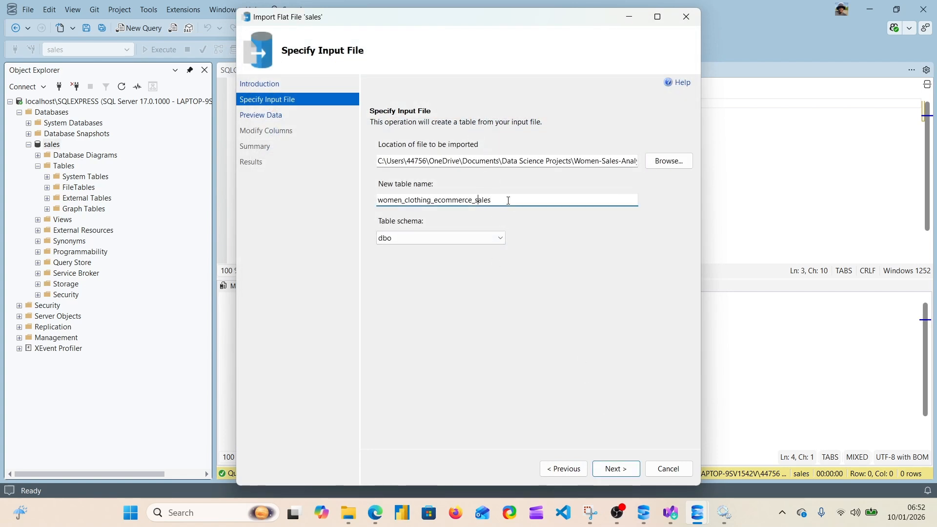
{"action": "key", "text": "BackSpace"}
{"action": "key", "text": "BackSpace"}
{"action": "key", "text": "BackSpace"}
{"action": "key", "text": "BackSpace"}
{"action": "key", "text": "BackSpace"}
{"action": "key", "text": "BackSpace"}
{"action": "key", "text": "BackSpace"}
{"action": "key", "text": "BackSpace"}
{"action": "key", "text": "BackSpace"}
{"action": "key", "text": "BackSpace"}
{"action": "key", "text": "BackSpace"}
{"action": "key", "text": "BackSpace"}
{"action": "key", "text": "BackSpace"}
{"action": "key", "text": "BackSpace"}
{"action": "key", "text": "BackSpace"}
{"action": "key", "text": "BackSpace"}
{"action": "key", "text": "BackSpace"}
{"action": "key", "text": "BackSpace"}
{"action": "key", "text": "BackSpace"}
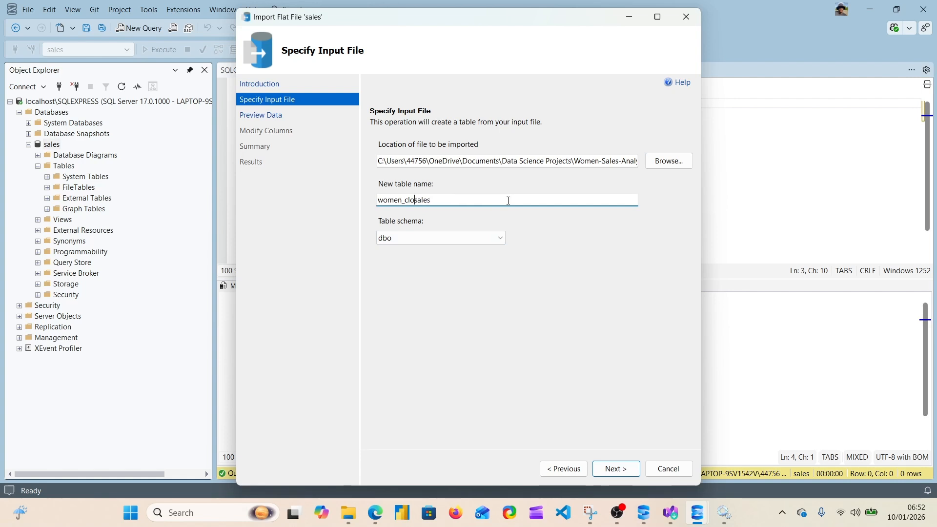
{"action": "left_click", "coordinate": [618, 470]}
Sort the preview rows by sku in descending order and examine the sku values throughout the list
{"action": "left_click_drag", "start_coordinate": [536, 401], "coordinate": [506, 255]}
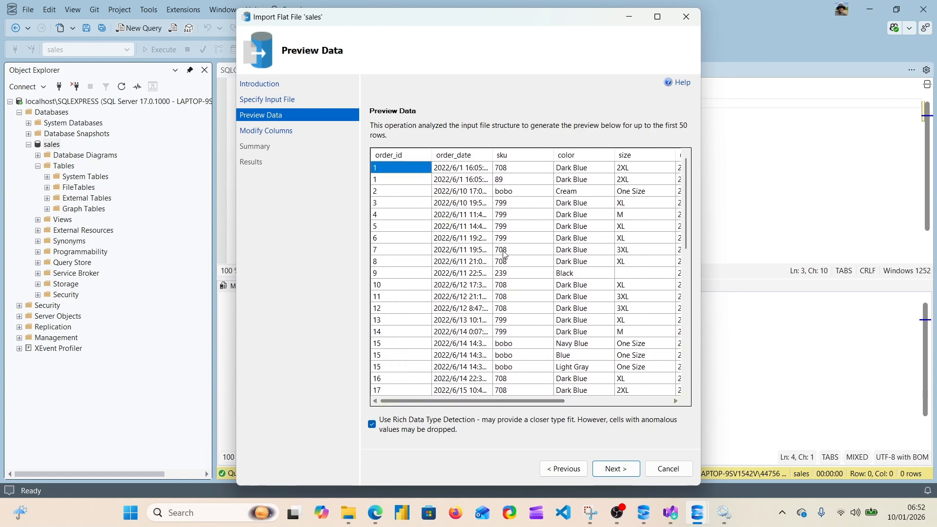
{"action": "left_click", "coordinate": [527, 157]}
{"action": "left_click", "coordinate": [527, 158]}
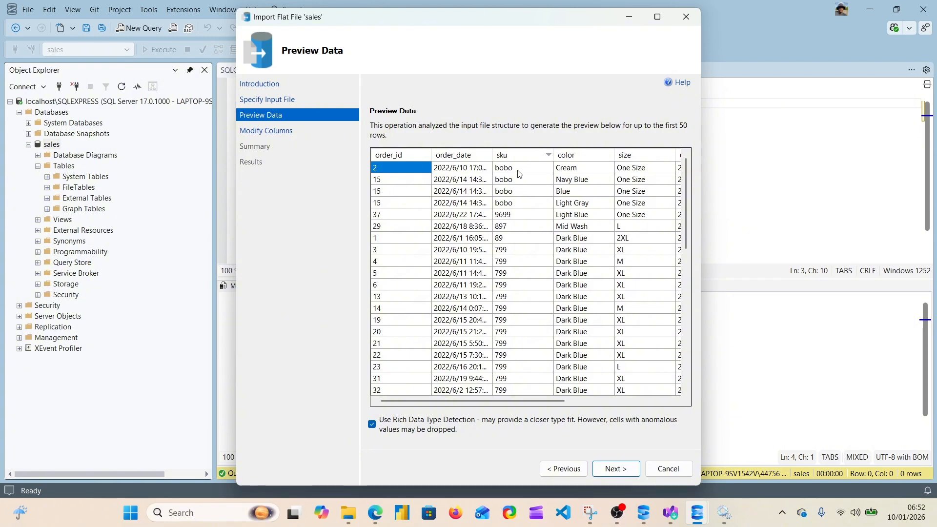
{"action": "scroll", "coordinate": [519, 267], "scroll_direction": "down", "scroll_amount": 1}
{"action": "scroll", "coordinate": [519, 267], "scroll_direction": "down", "scroll_amount": 3}
{"action": "scroll", "coordinate": [519, 267], "scroll_direction": "up", "scroll_amount": 4}
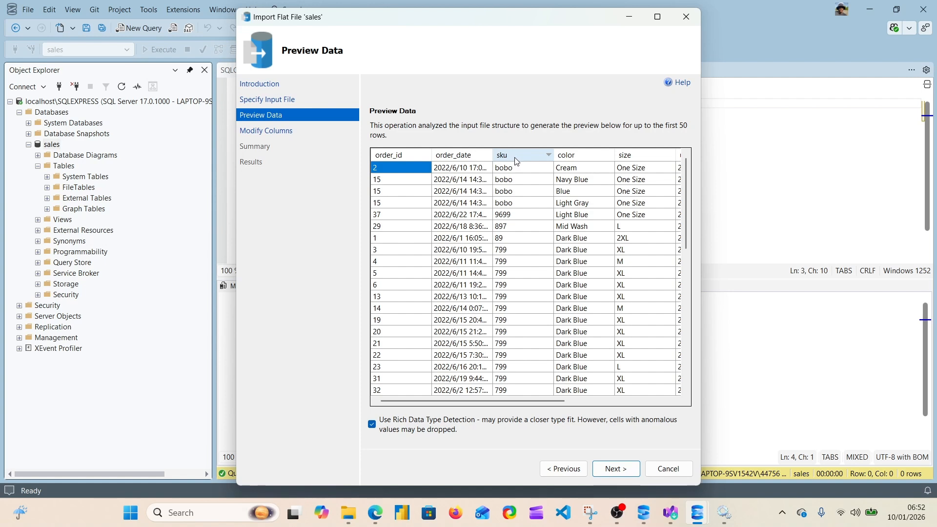
{"action": "scroll", "coordinate": [524, 281], "scroll_direction": "down", "scroll_amount": 8}
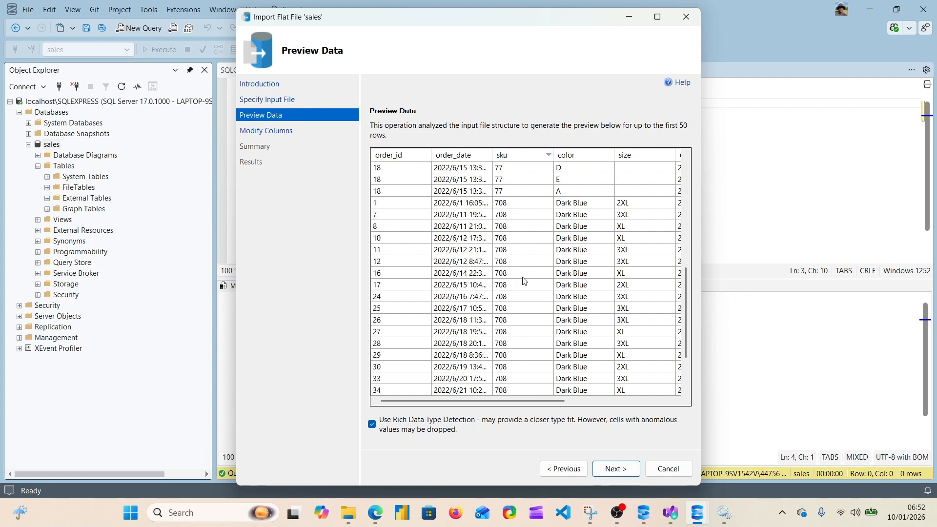
{"action": "scroll", "coordinate": [524, 281], "scroll_direction": "down", "scroll_amount": 2}
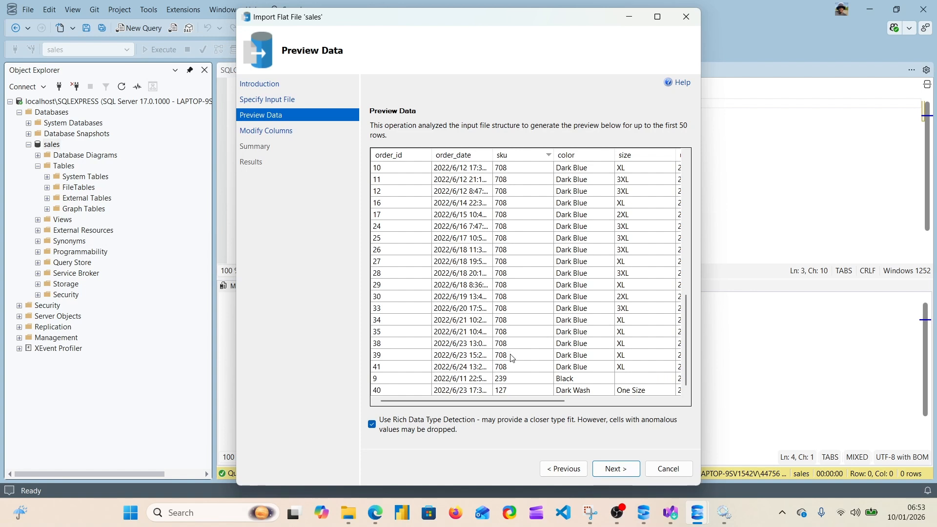
{"action": "scroll", "coordinate": [512, 335], "scroll_direction": "up", "scroll_amount": 10}
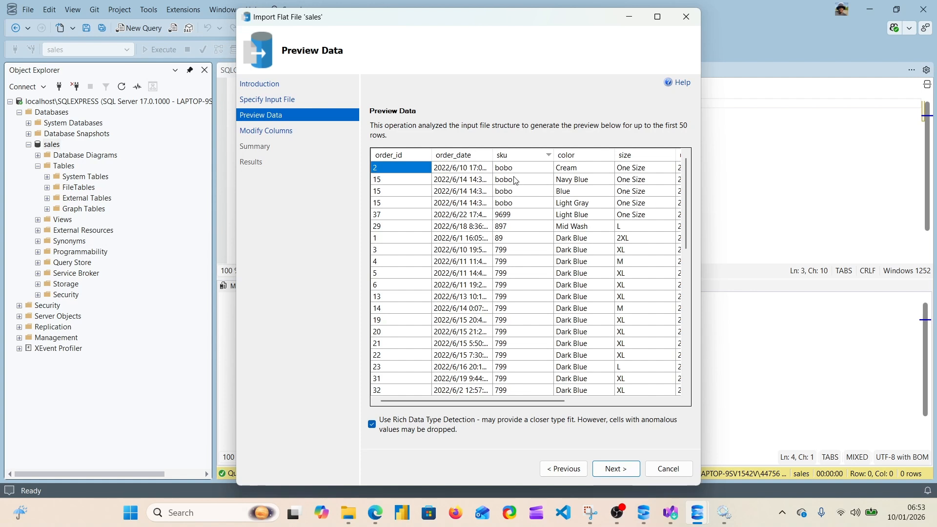
Check the data type proposed for the sku column against the sku values in the data preview
{"action": "left_click", "coordinate": [616, 469]}
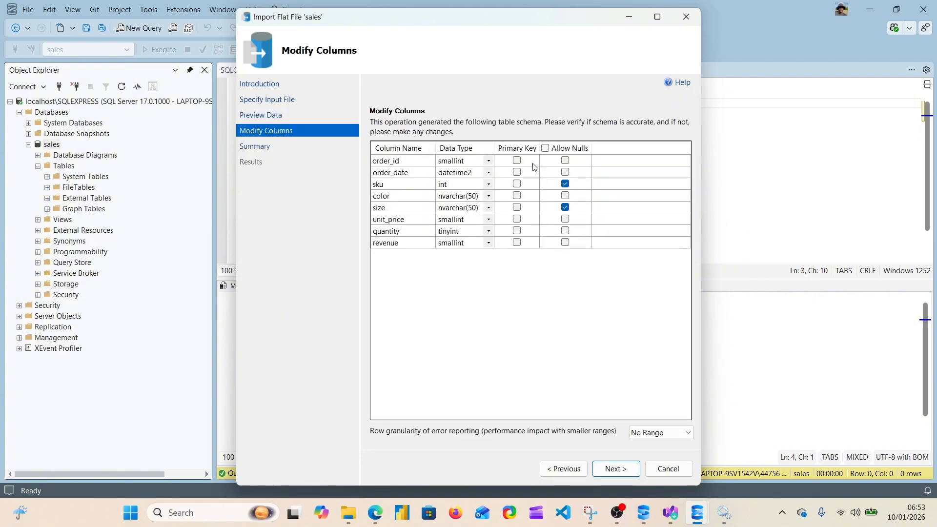
{"action": "left_click", "coordinate": [457, 189]}
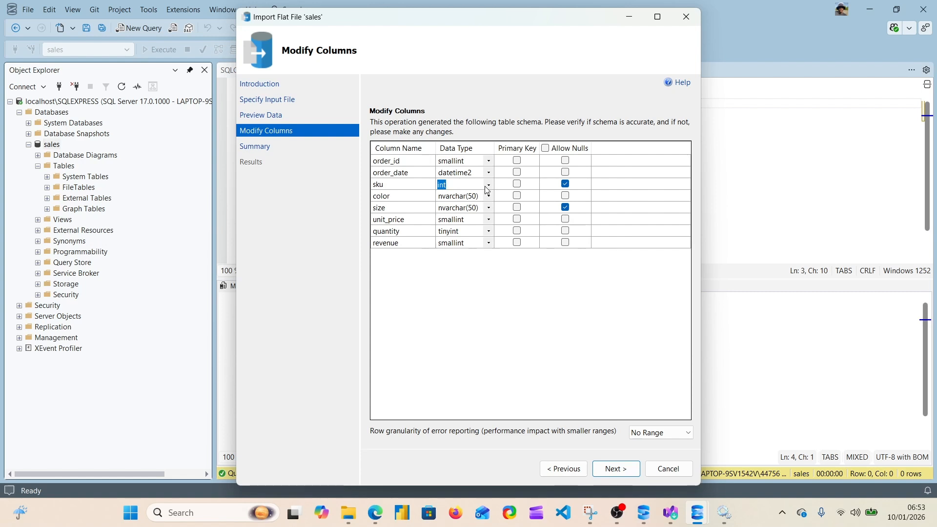
{"action": "left_click", "coordinate": [564, 469]}
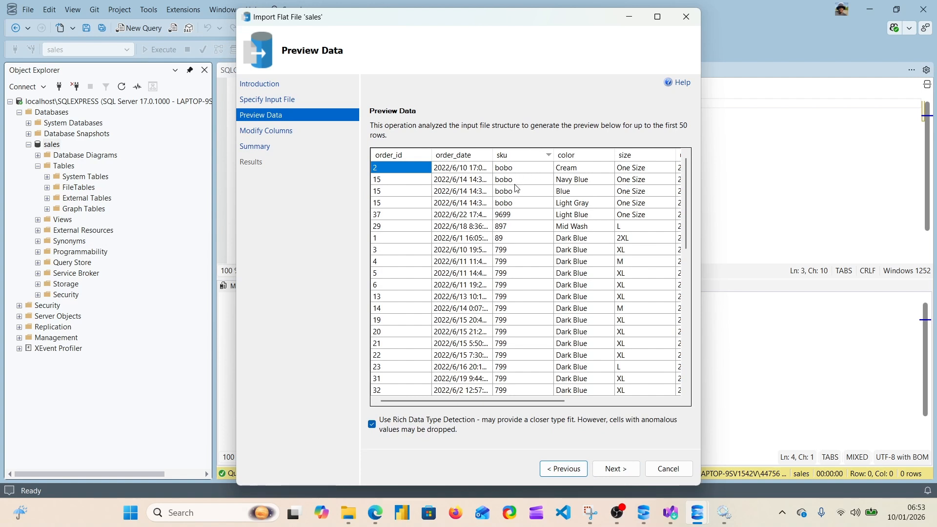
{"action": "left_click", "coordinate": [616, 469]}
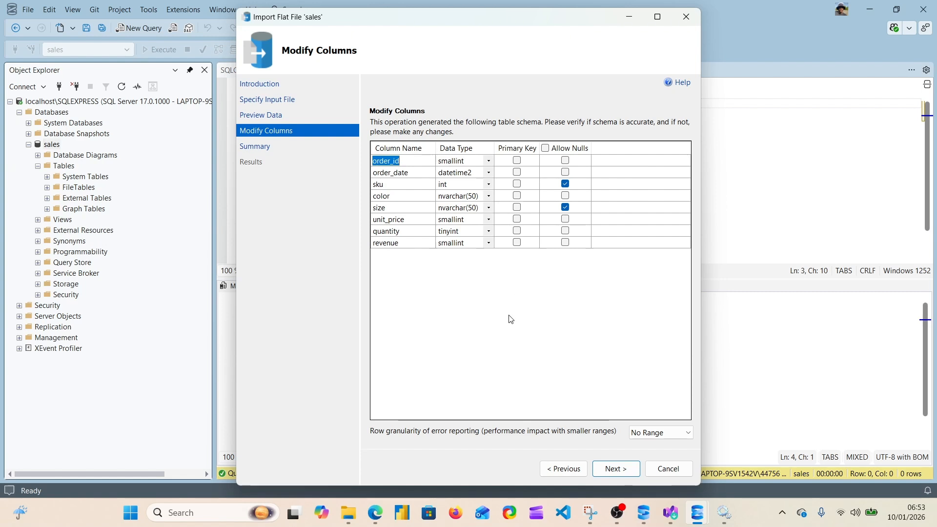
Set the sku column's data type to nvarchar(50)
{"action": "left_click", "coordinate": [463, 182]}
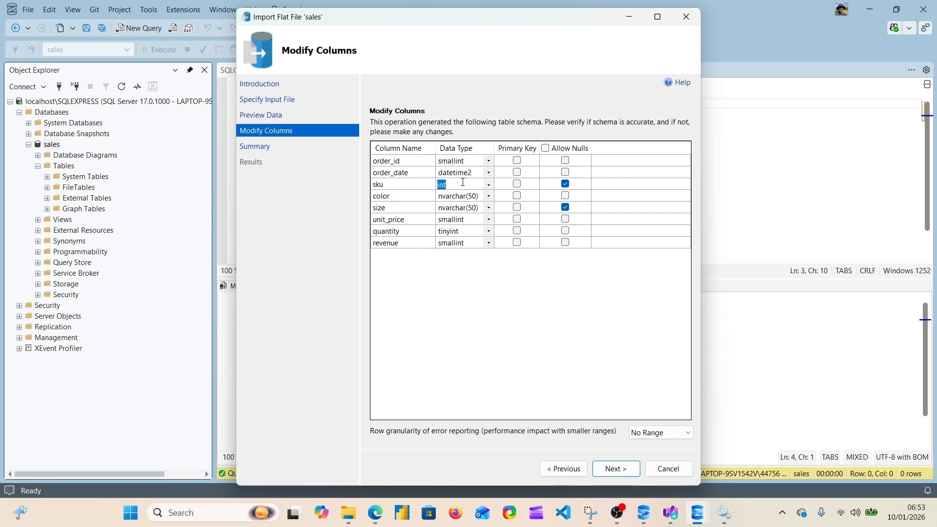
{"action": "left_click", "coordinate": [489, 185]}
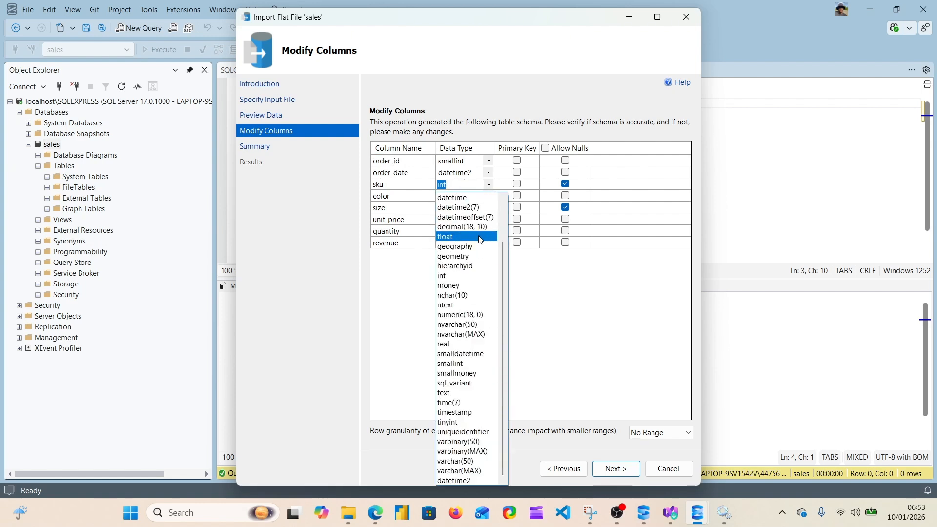
{"action": "left_click", "coordinate": [471, 325]}
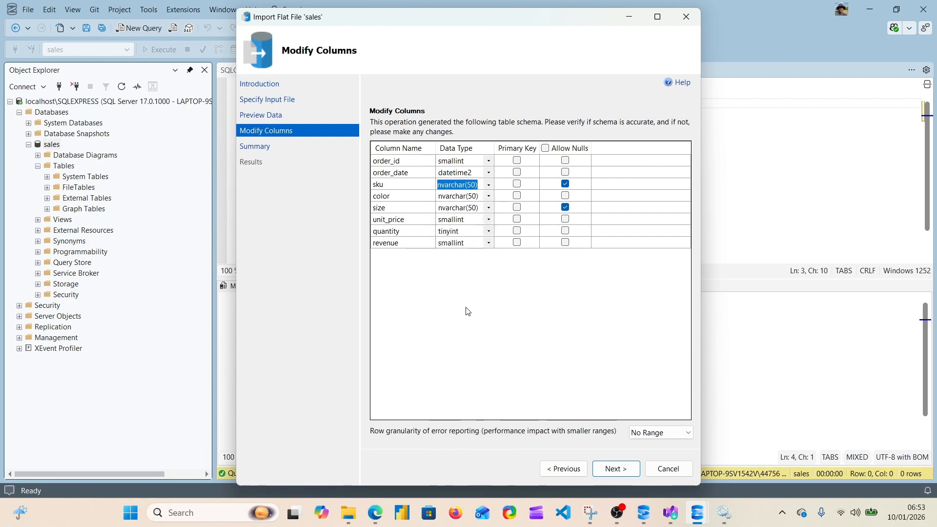
{"action": "left_click", "coordinate": [472, 185]}
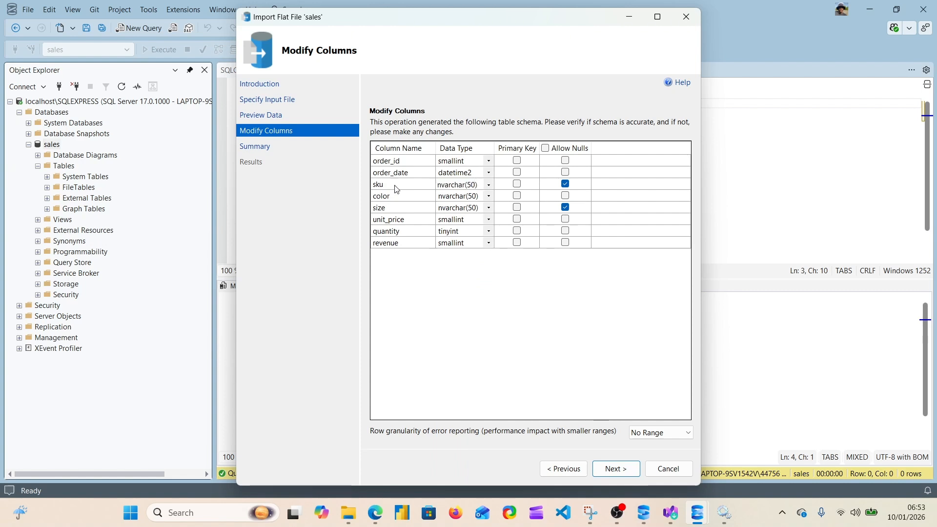
Run the import into dbo.women_sales, read the Insert Data result details, and close the wizard
{"action": "left_click", "coordinate": [616, 469]}
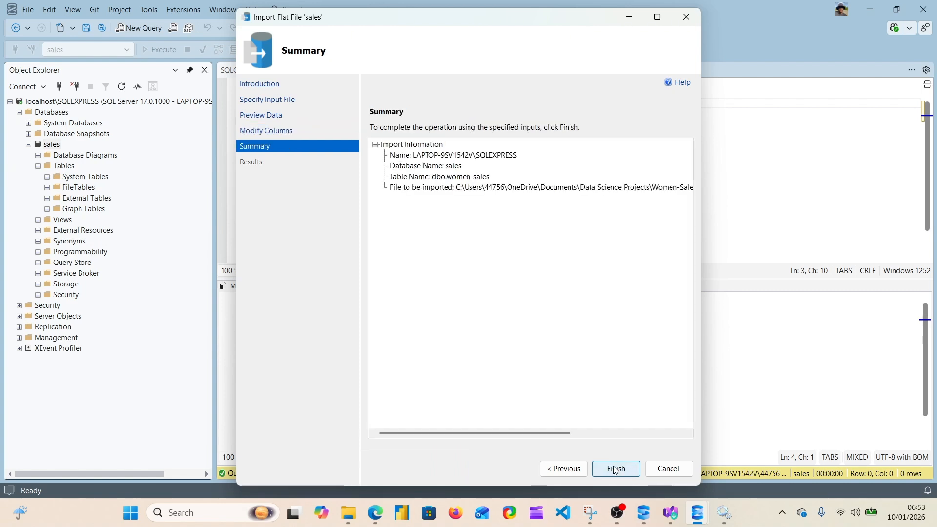
{"action": "left_click", "coordinate": [616, 468]}
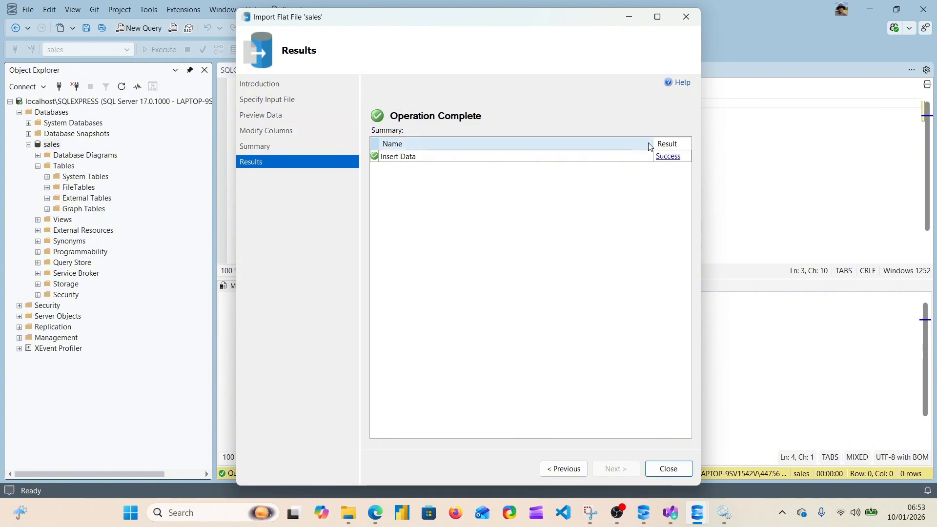
{"action": "left_click", "coordinate": [664, 157]}
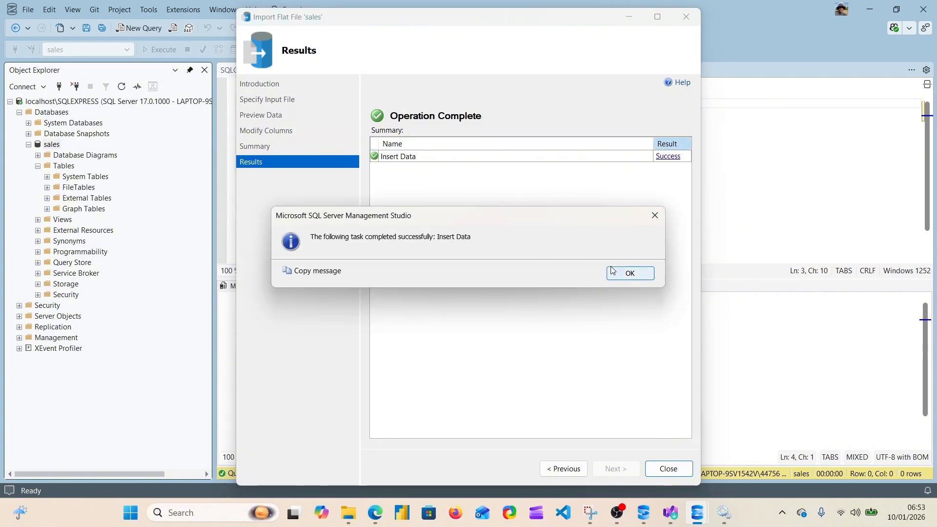
{"action": "left_click", "coordinate": [633, 276]}
{"action": "left_click", "coordinate": [657, 469]}
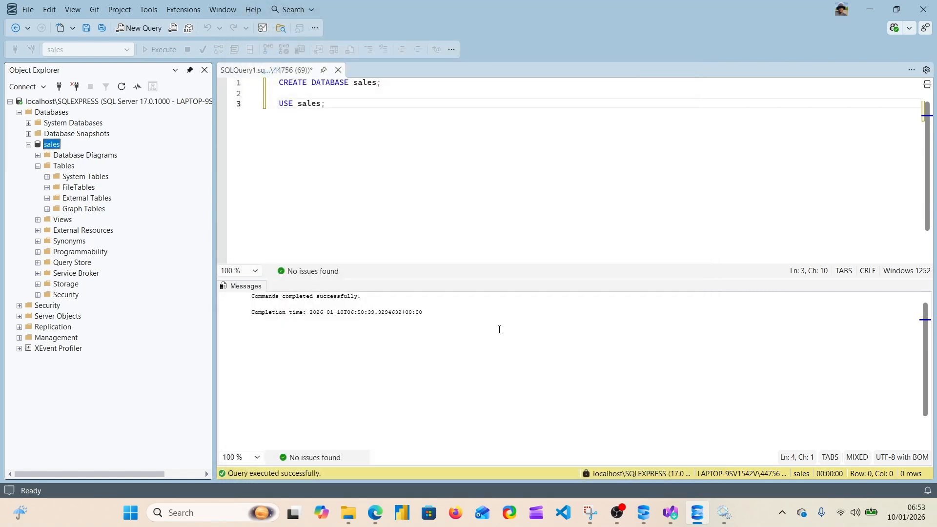
Refresh Object Explorer and expand the Tables folder of the sales database to show the imported table
{"action": "left_click", "coordinate": [340, 146]}
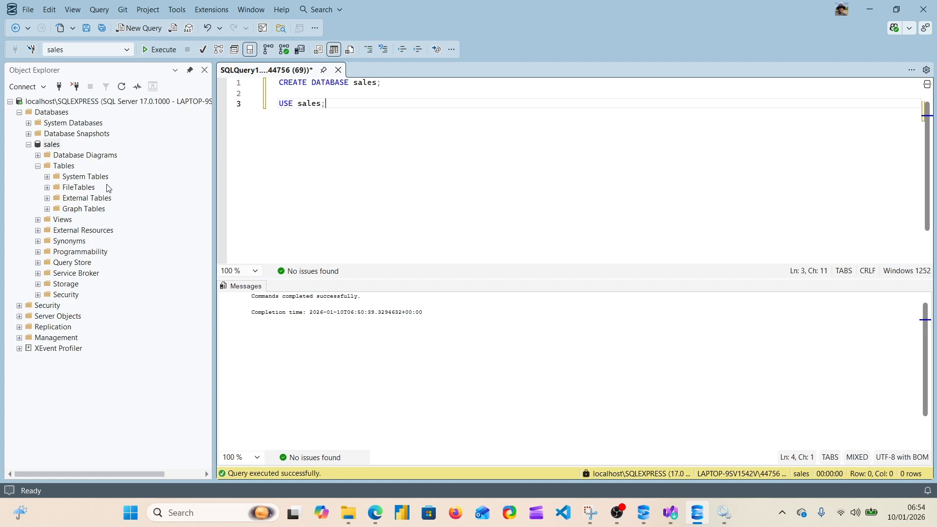
{"action": "left_click", "coordinate": [122, 87]}
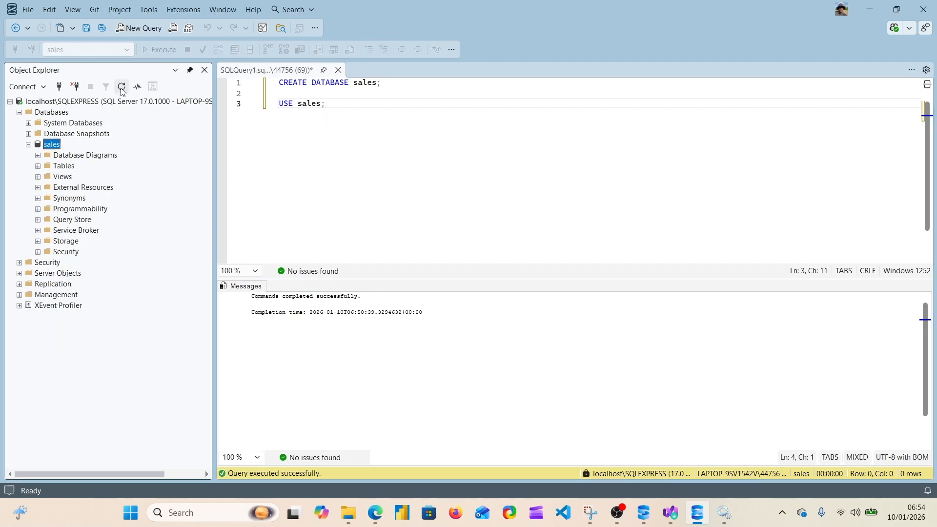
{"action": "left_click", "coordinate": [60, 166]}
{"action": "left_click", "coordinate": [39, 167]}
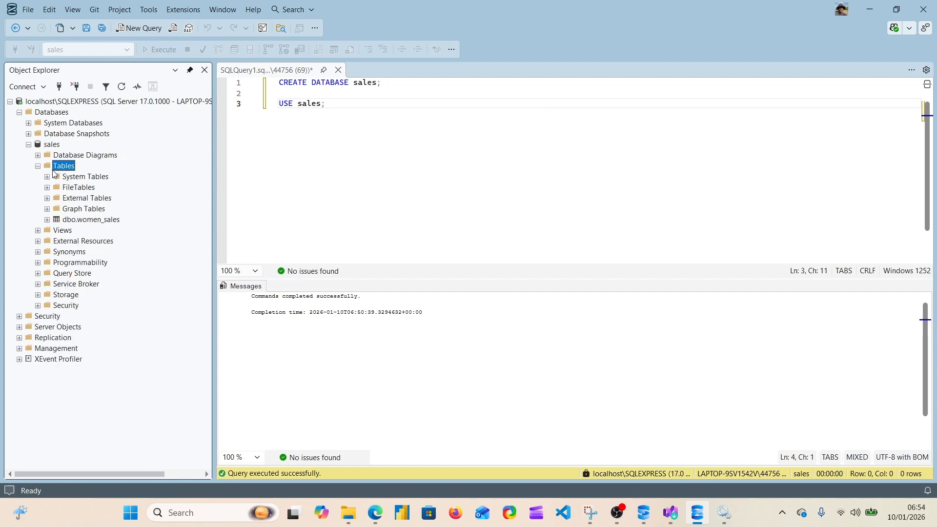
Query the top 1000 rows of the dbo.women_sales table
{"action": "left_click", "coordinate": [77, 220]}
{"action": "right_click", "coordinate": [80, 221]}
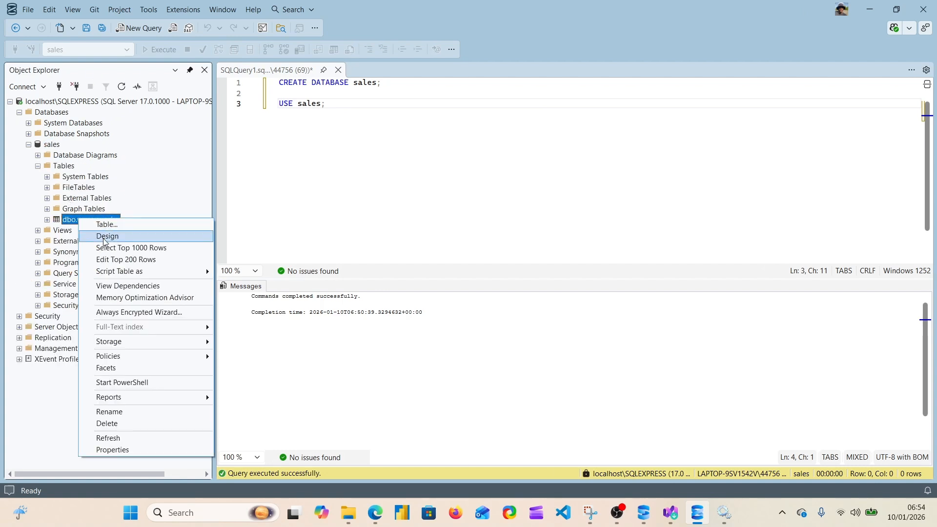
{"action": "left_click", "coordinate": [141, 253]}
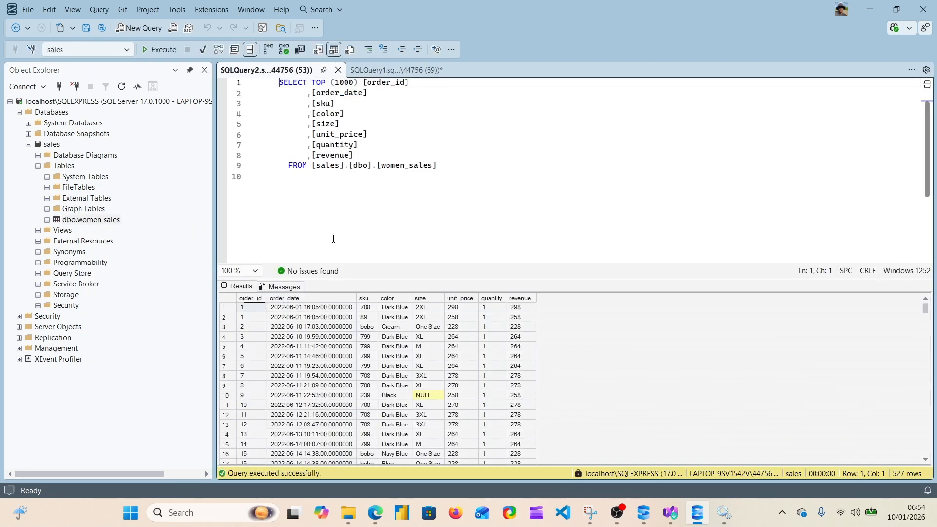
{"action": "left_click", "coordinate": [386, 218]}
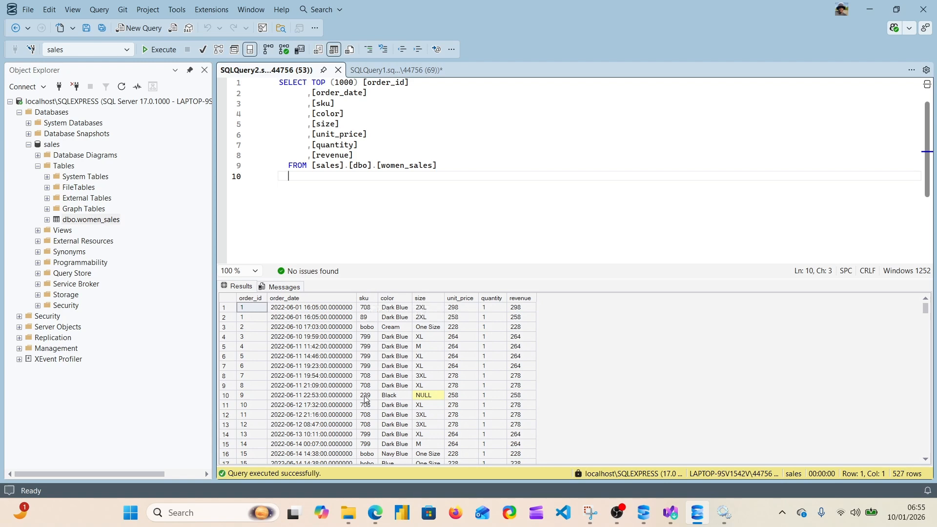
Examine the query results, reviewing the sku, color and size values of the imported rows
{"action": "scroll", "coordinate": [366, 358], "scroll_direction": "down", "scroll_amount": 3}
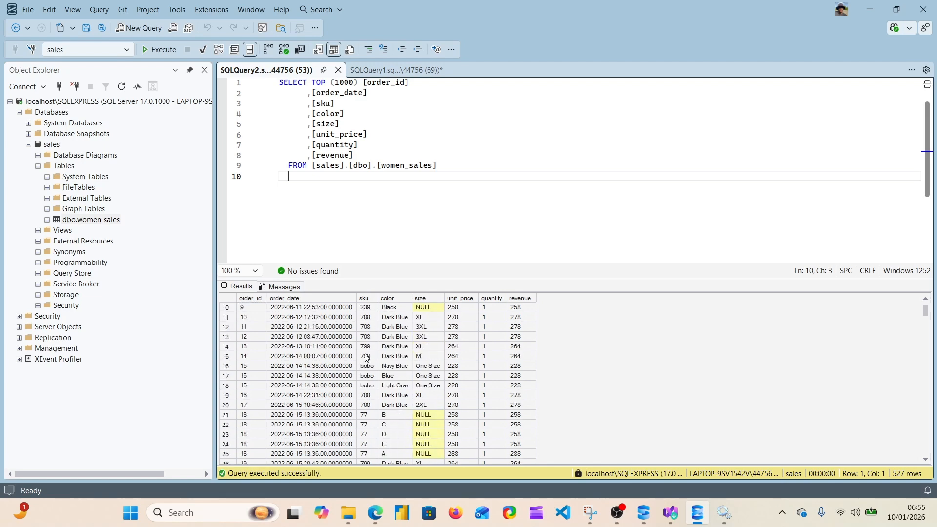
{"action": "scroll", "coordinate": [366, 358], "scroll_direction": "up", "scroll_amount": 3}
{"action": "scroll", "coordinate": [366, 357], "scroll_direction": "down", "scroll_amount": 7}
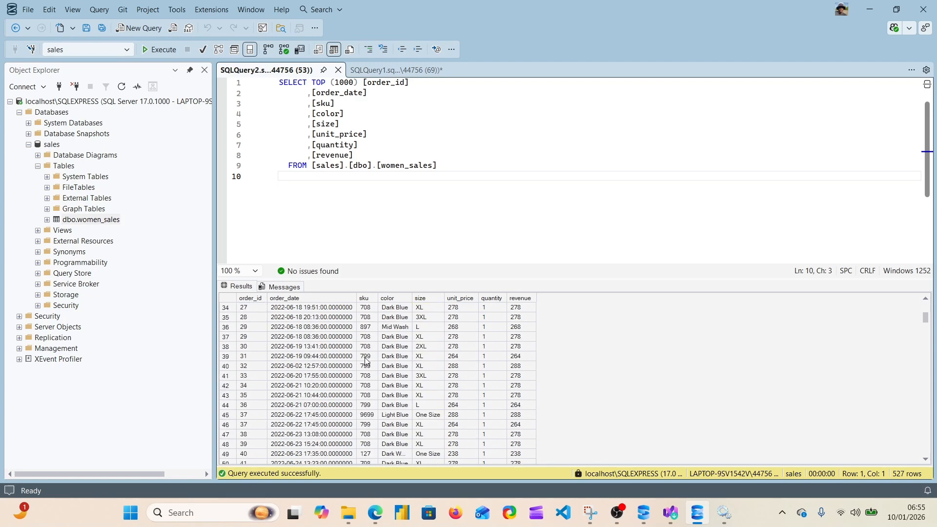
{"action": "scroll", "coordinate": [367, 362], "scroll_direction": "up", "scroll_amount": 7}
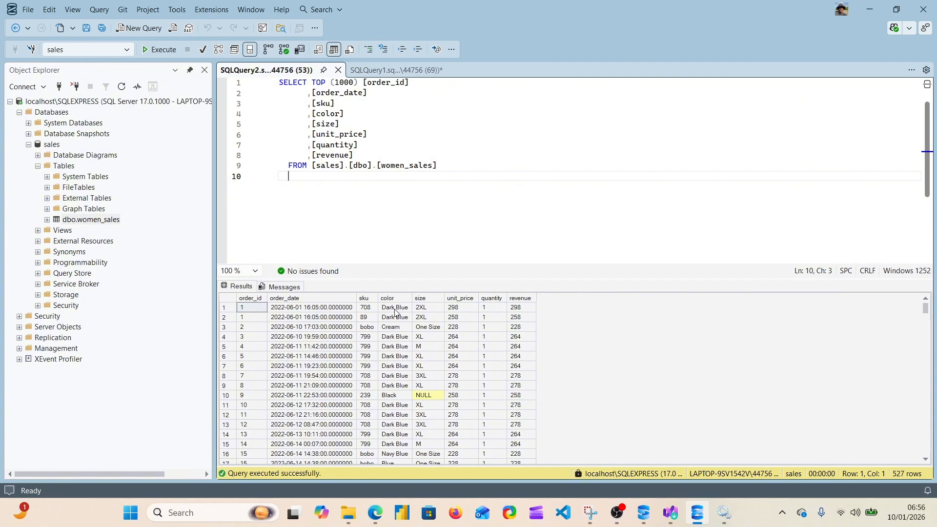
{"action": "scroll", "coordinate": [396, 339], "scroll_direction": "down", "scroll_amount": 5}
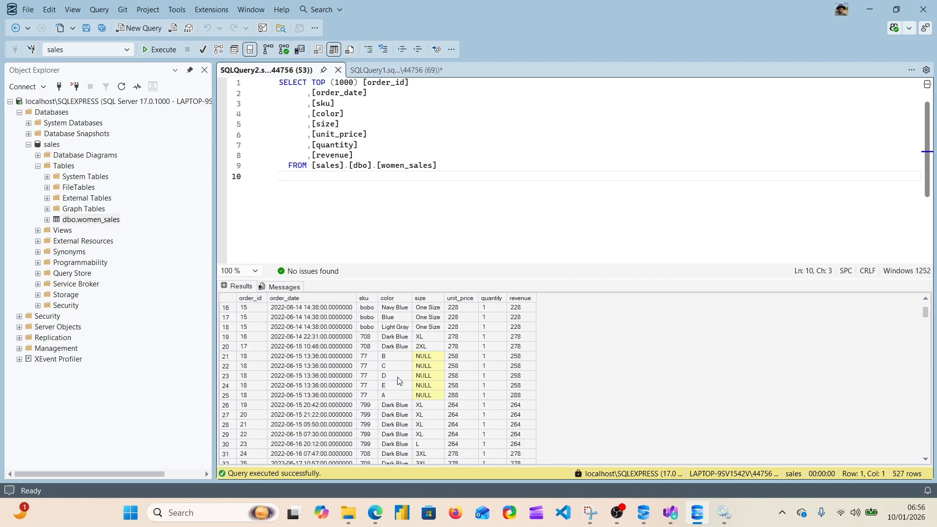
{"action": "scroll", "coordinate": [395, 348], "scroll_direction": "down", "scroll_amount": 1}
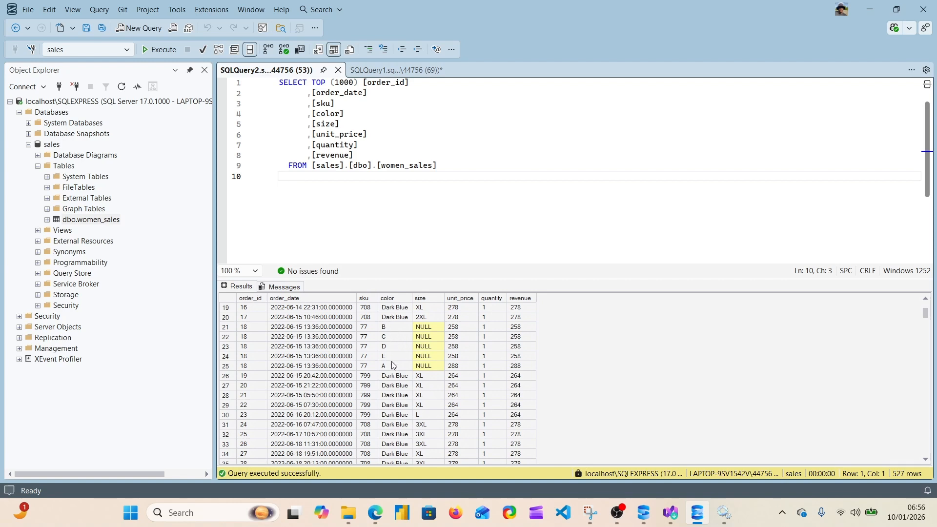
{"action": "scroll", "coordinate": [394, 371], "scroll_direction": "up", "scroll_amount": 6}
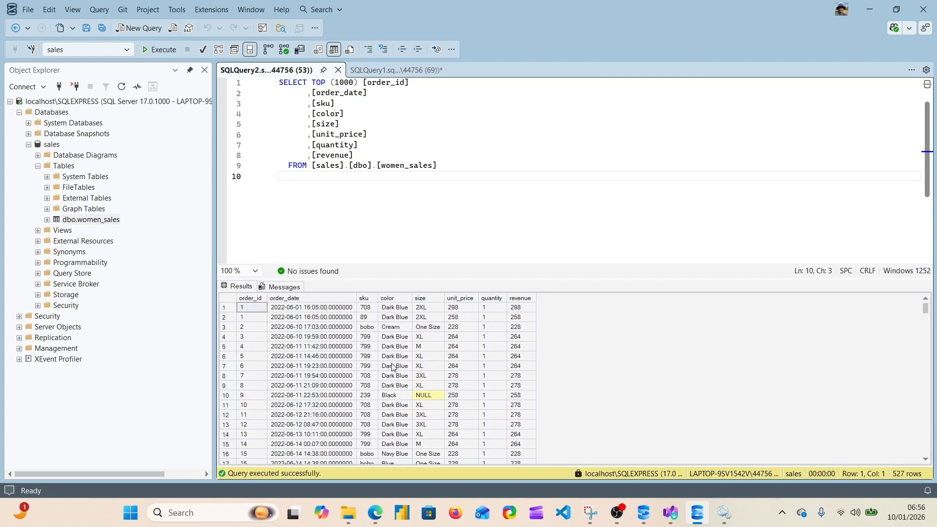
{"action": "scroll", "coordinate": [394, 368], "scroll_direction": "down", "scroll_amount": 1}
{"action": "scroll", "coordinate": [394, 367], "scroll_direction": "up", "scroll_amount": 1}
{"action": "scroll", "coordinate": [391, 377], "scroll_direction": "down", "scroll_amount": 5}
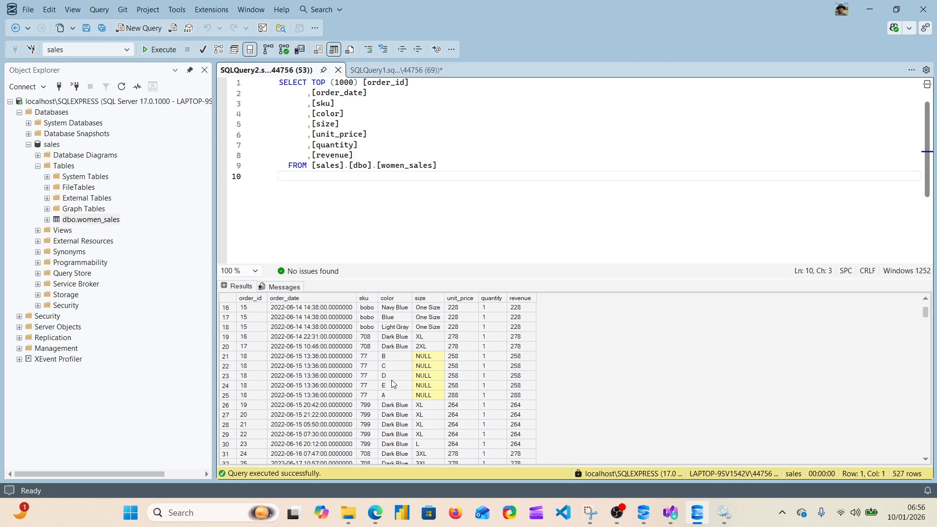
{"action": "scroll", "coordinate": [396, 408], "scroll_direction": "down", "scroll_amount": 2}
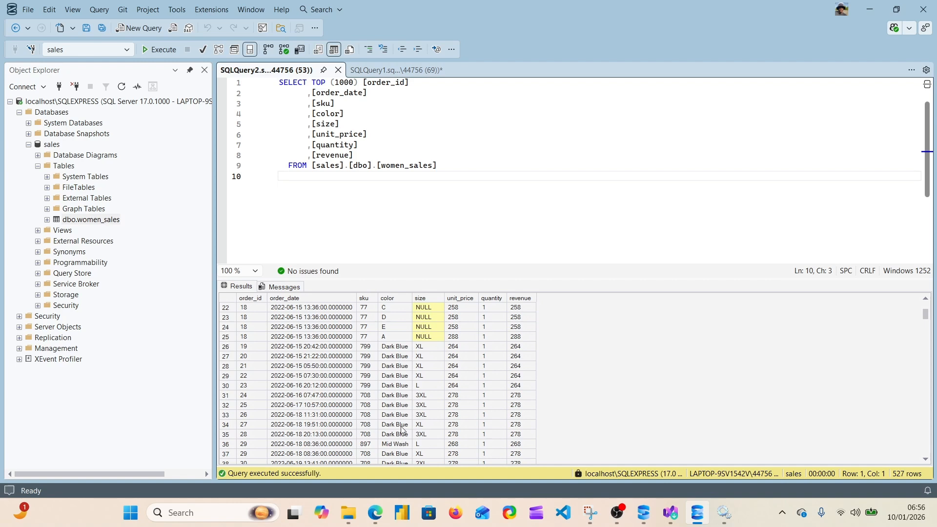
{"action": "scroll", "coordinate": [401, 429], "scroll_direction": "up", "scroll_amount": 7}
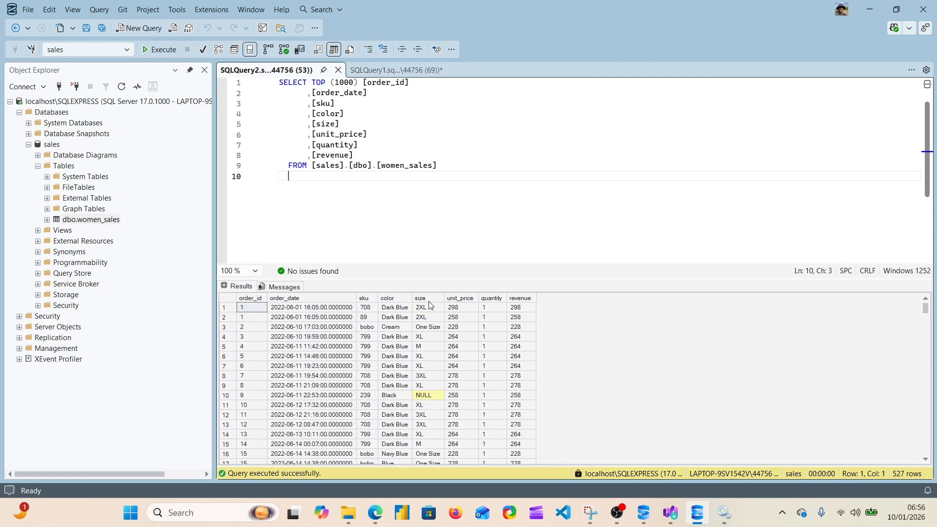
Look through the women_sales result rows, checking the size column for missing values and reviewing unit_price, quantity and revenue
{"action": "scroll", "coordinate": [429, 346], "scroll_direction": "down", "scroll_amount": 2}
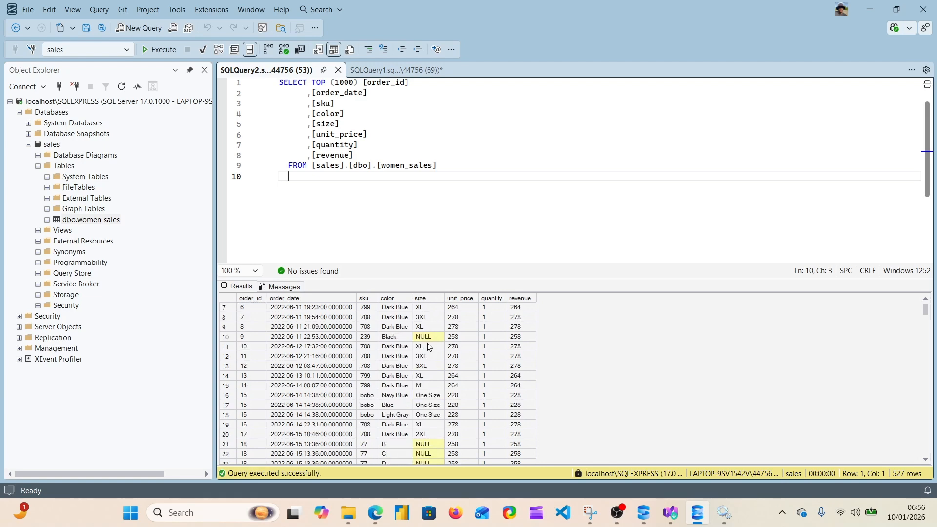
{"action": "scroll", "coordinate": [428, 342], "scroll_direction": "down", "scroll_amount": 5}
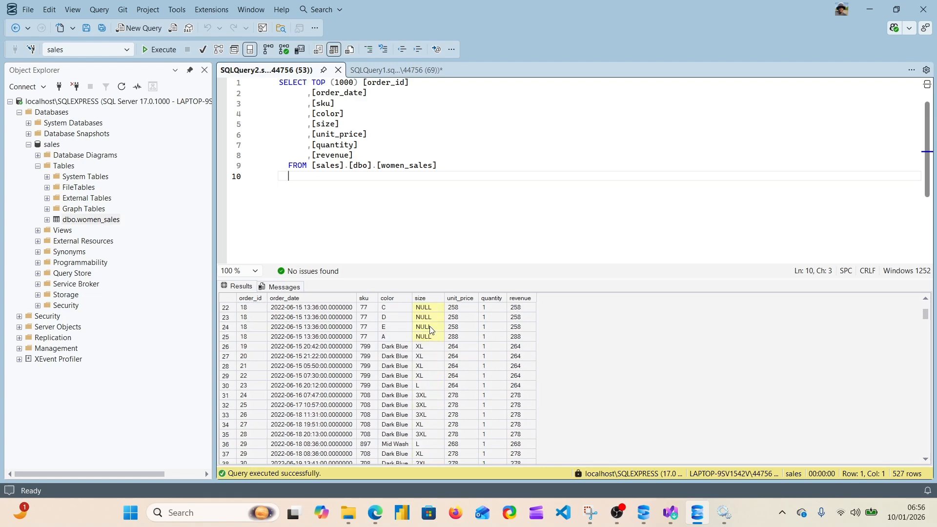
{"action": "scroll", "coordinate": [430, 337], "scroll_direction": "down", "scroll_amount": 16}
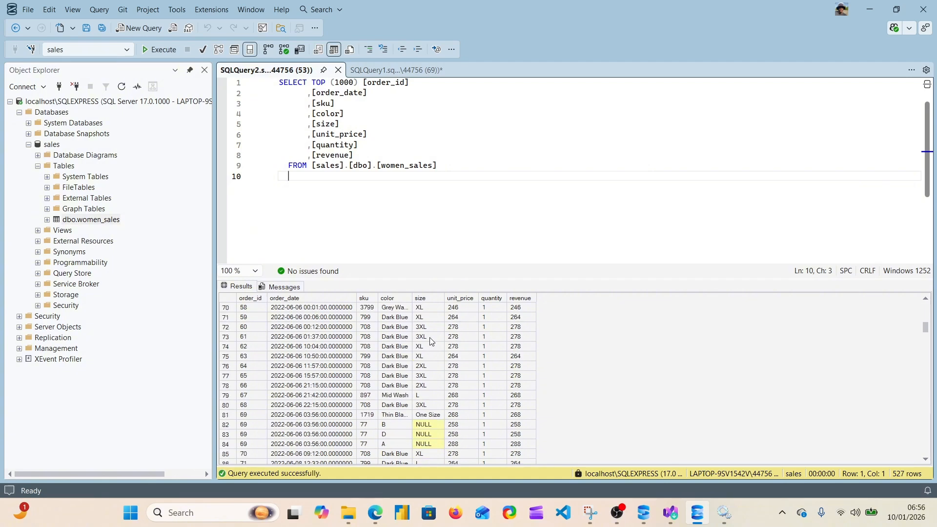
{"action": "scroll", "coordinate": [431, 342], "scroll_direction": "down", "scroll_amount": 1}
{"action": "scroll", "coordinate": [432, 342], "scroll_direction": "down", "scroll_amount": 4}
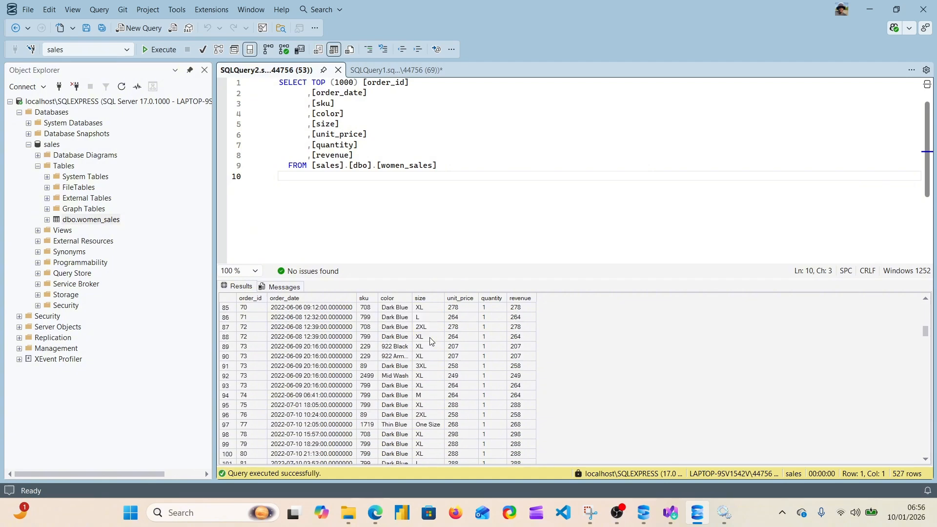
{"action": "scroll", "coordinate": [432, 342], "scroll_direction": "up", "scroll_amount": 20}
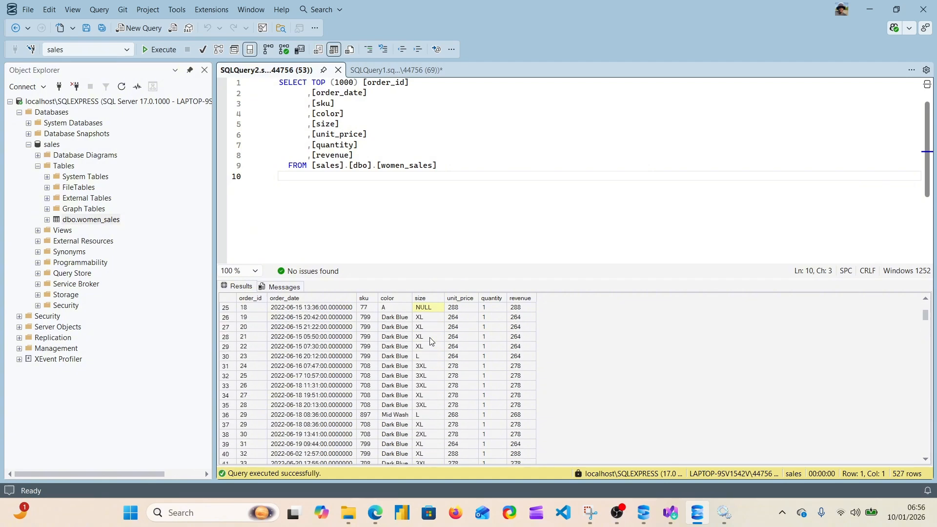
{"action": "scroll", "coordinate": [431, 342], "scroll_direction": "up", "scroll_amount": 8}
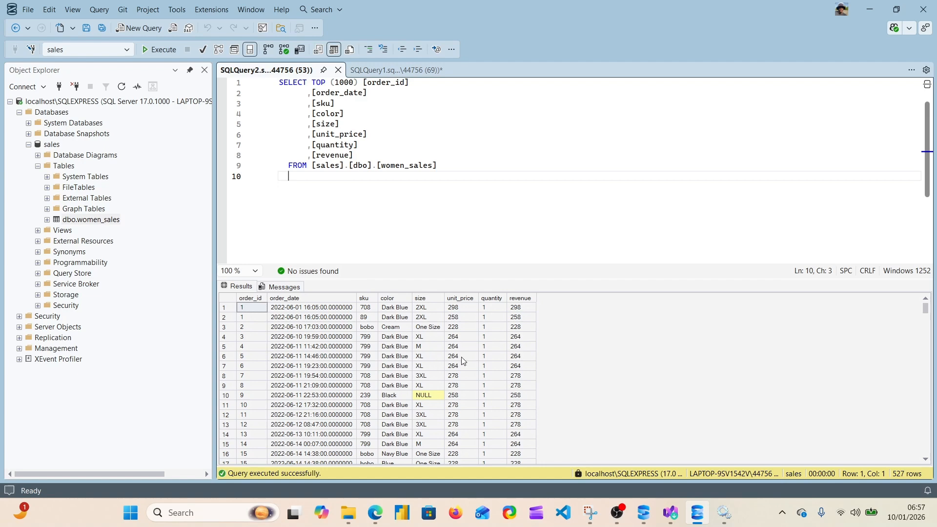
{"action": "scroll", "coordinate": [464, 364], "scroll_direction": "down", "scroll_amount": 20}
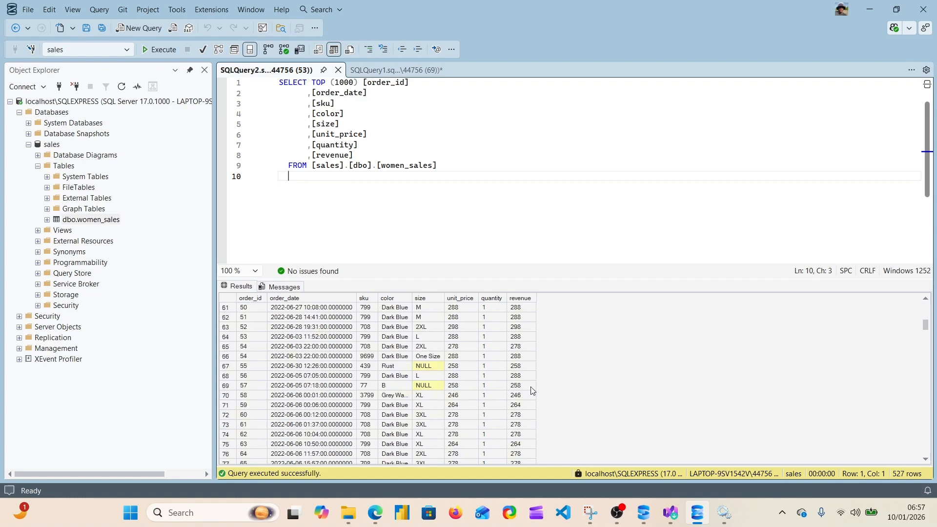
{"action": "scroll", "coordinate": [525, 406], "scroll_direction": "up", "scroll_amount": 18}
{"action": "scroll", "coordinate": [524, 404], "scroll_direction": "up", "scroll_amount": 2}
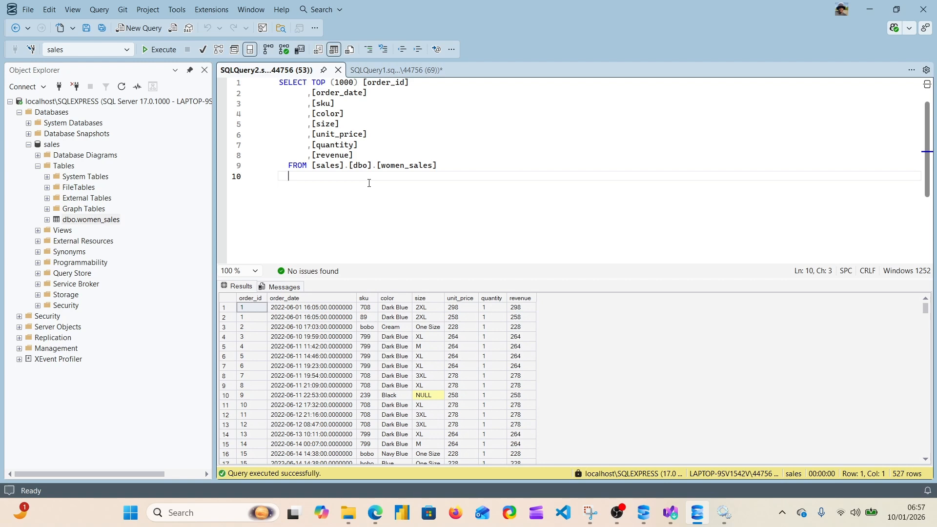
Add a blank line at the end of the women_sales query
{"action": "key", "text": "Return"}
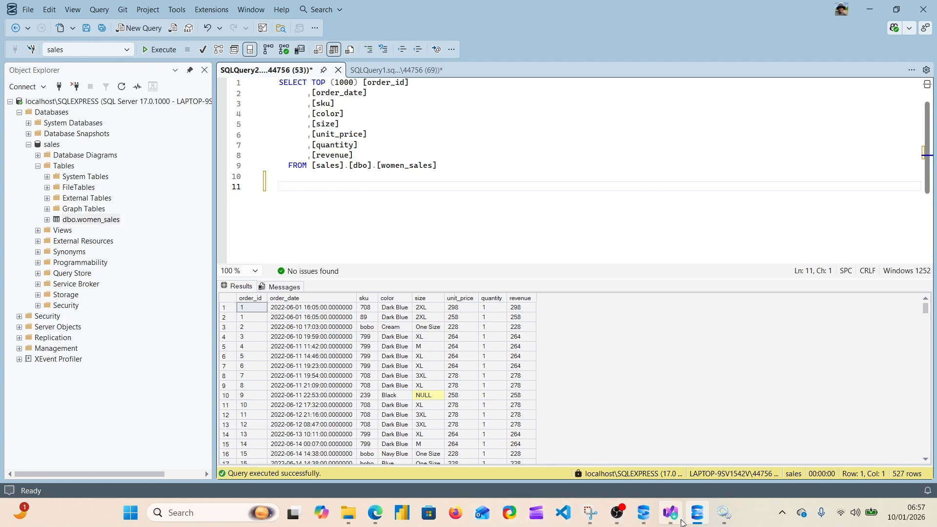
{"action": "mouse_move", "coordinate": [696, 521]}
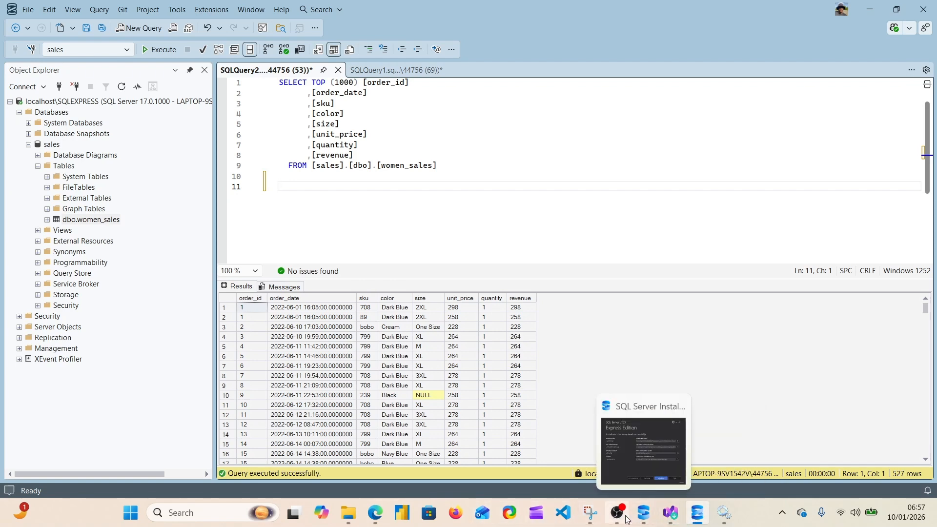